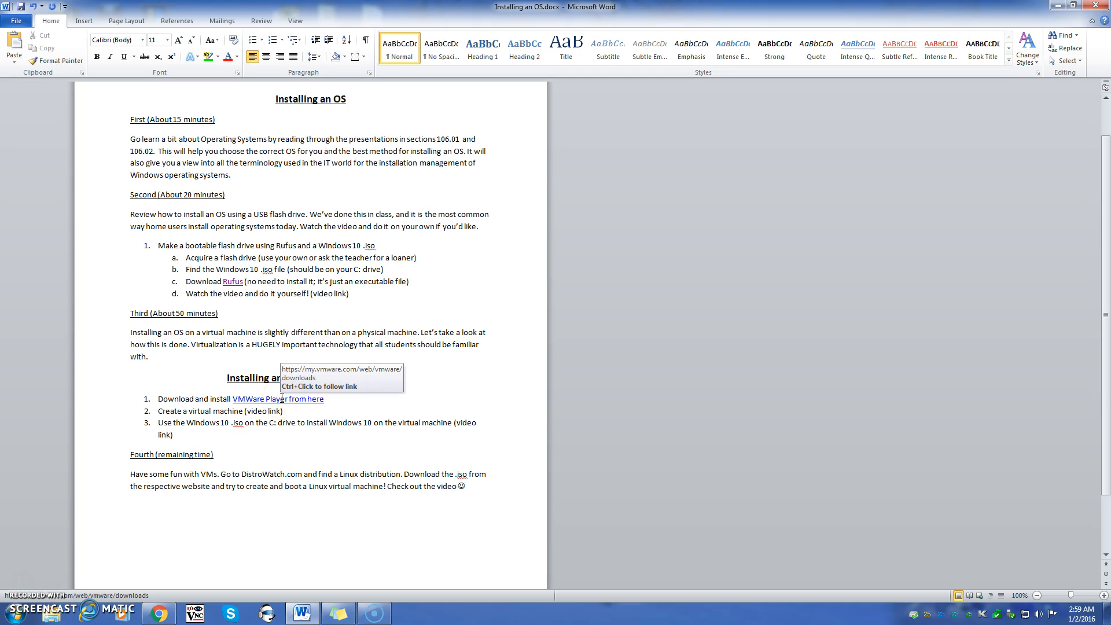
Follow the VMware Player download link from the search results
{"action": "left_click", "coordinate": [282, 399], "text": "alt"}
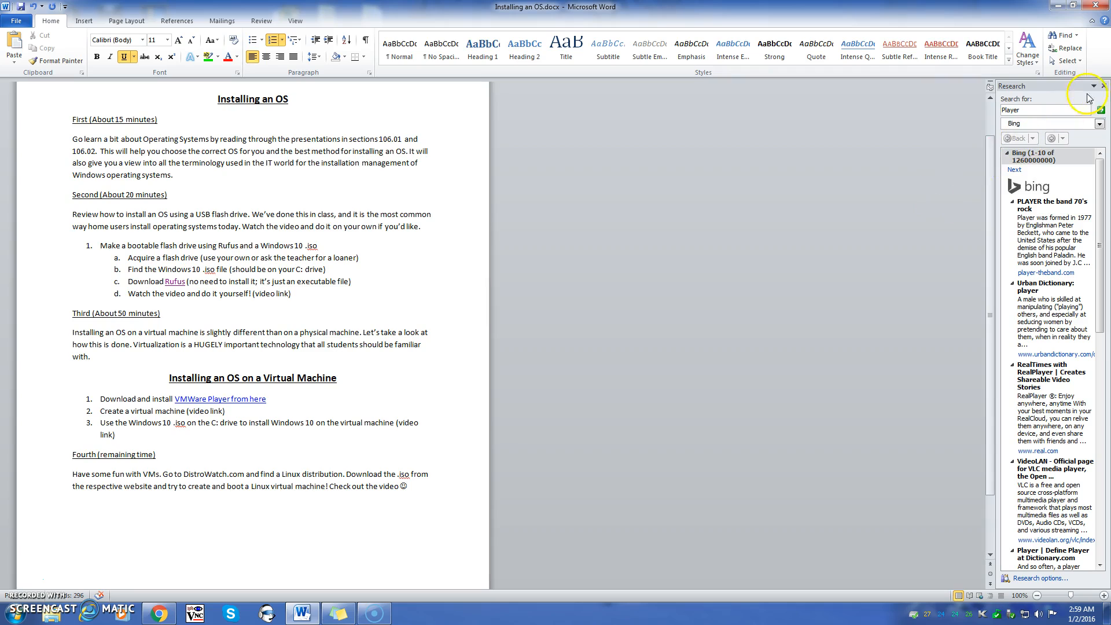
{"action": "left_click", "coordinate": [1103, 86]}
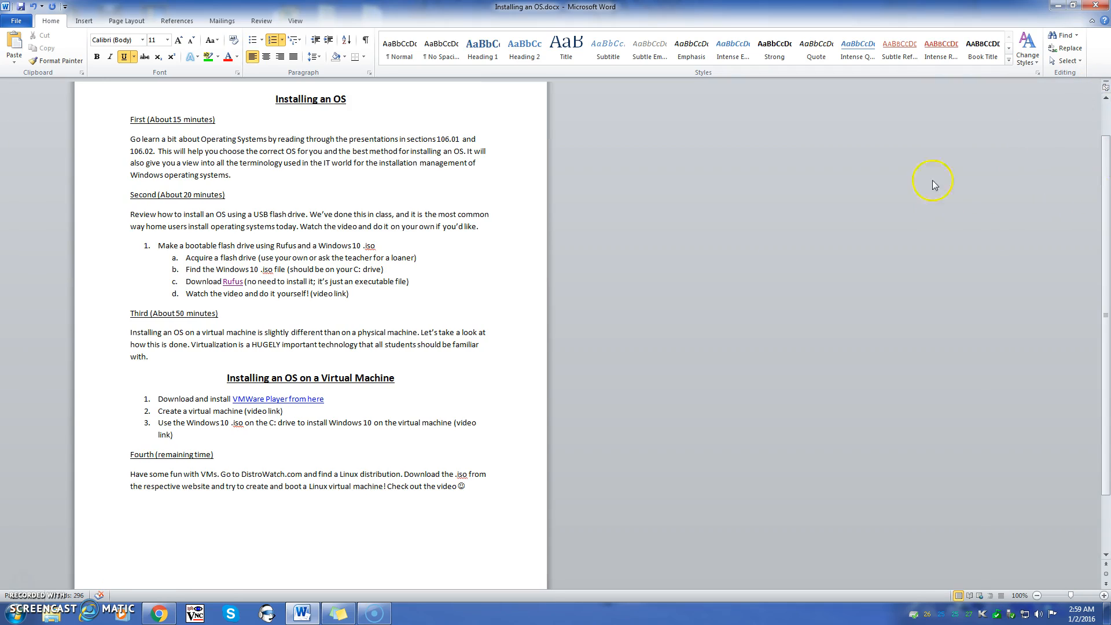
{"action": "key", "text": "alt"}
{"action": "left_click", "coordinate": [295, 399], "text": "ctrl"}
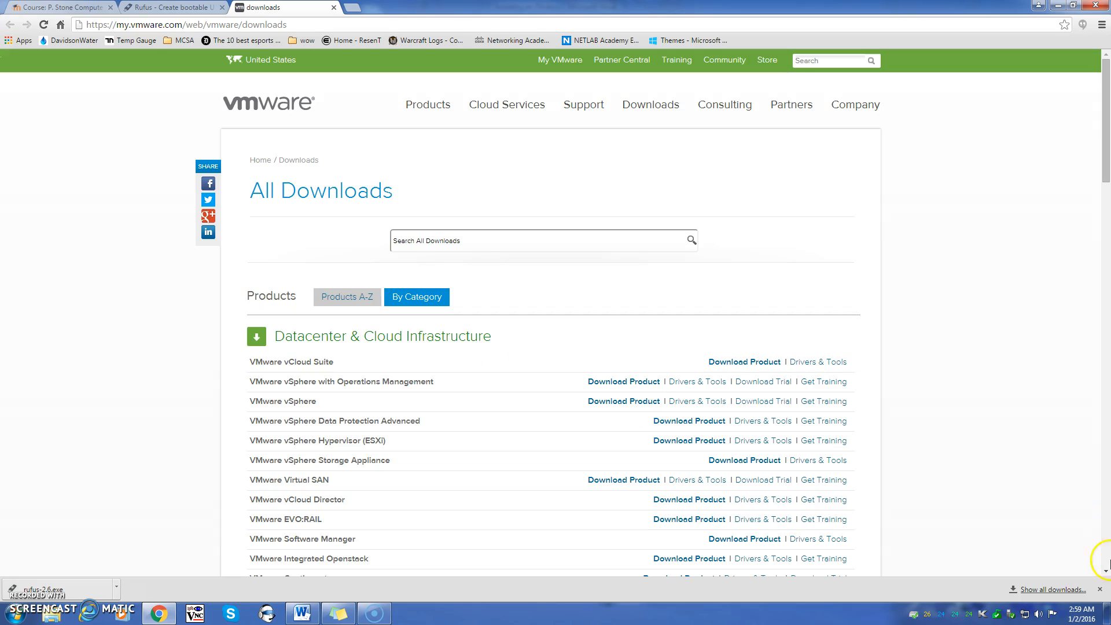
Scroll to VMware Workstation Player under Desktop & End-User Computing and open its Download Product page
{"action": "left_click", "coordinate": [1099, 589]}
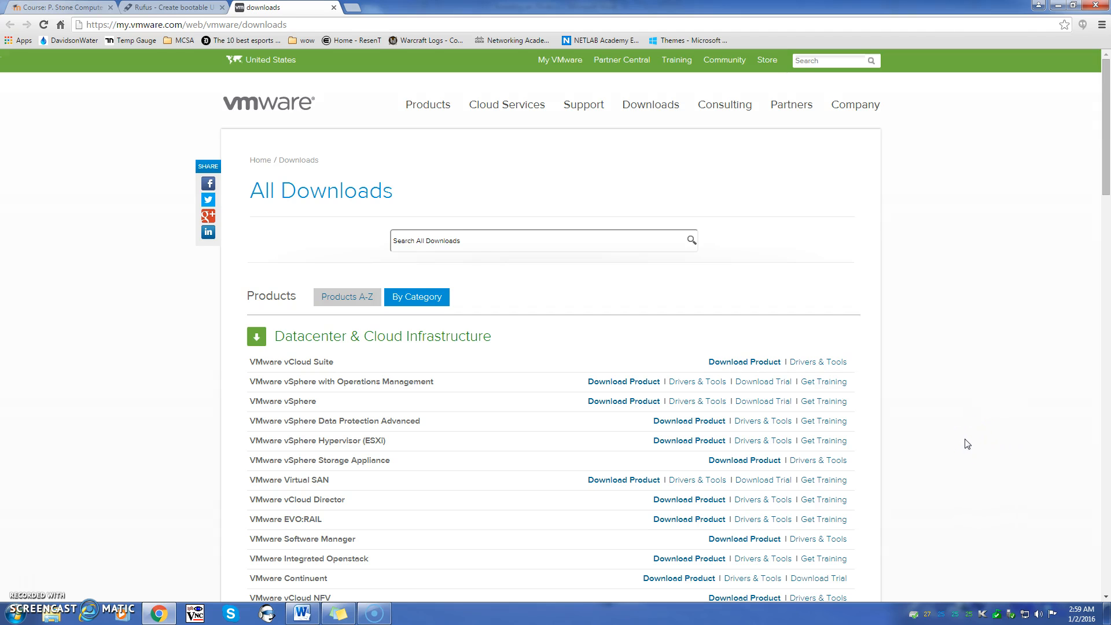
{"action": "scroll", "coordinate": [965, 441], "scroll_direction": "down", "scroll_amount": 6}
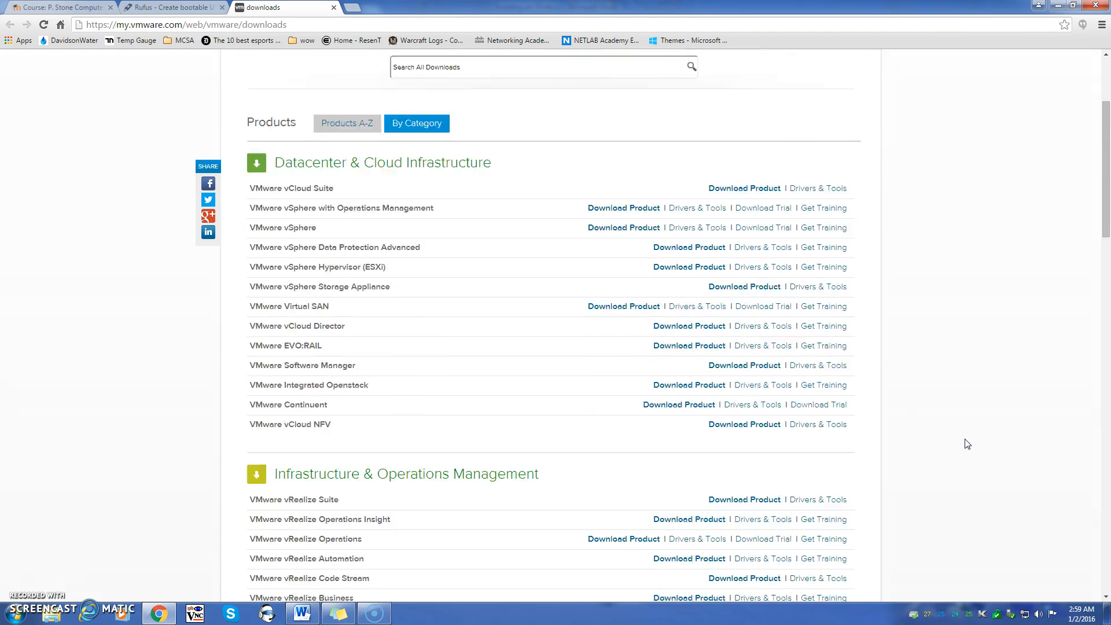
{"action": "scroll", "coordinate": [967, 444], "scroll_direction": "down", "scroll_amount": 7}
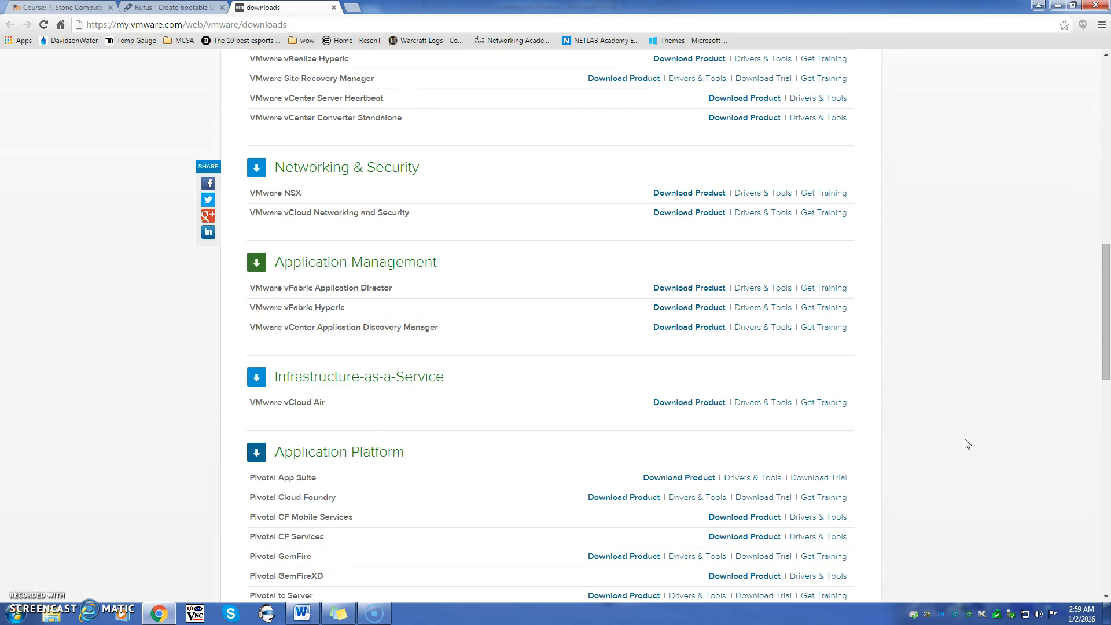
{"action": "scroll", "coordinate": [967, 444], "scroll_direction": "down", "scroll_amount": 4}
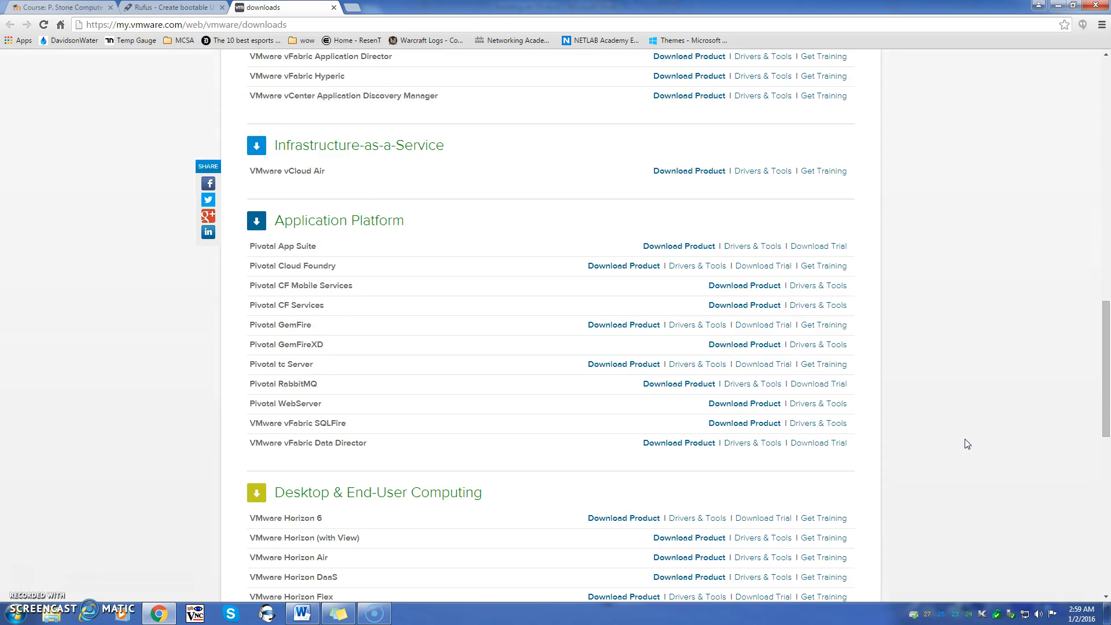
{"action": "scroll", "coordinate": [967, 444], "scroll_direction": "down", "scroll_amount": 6}
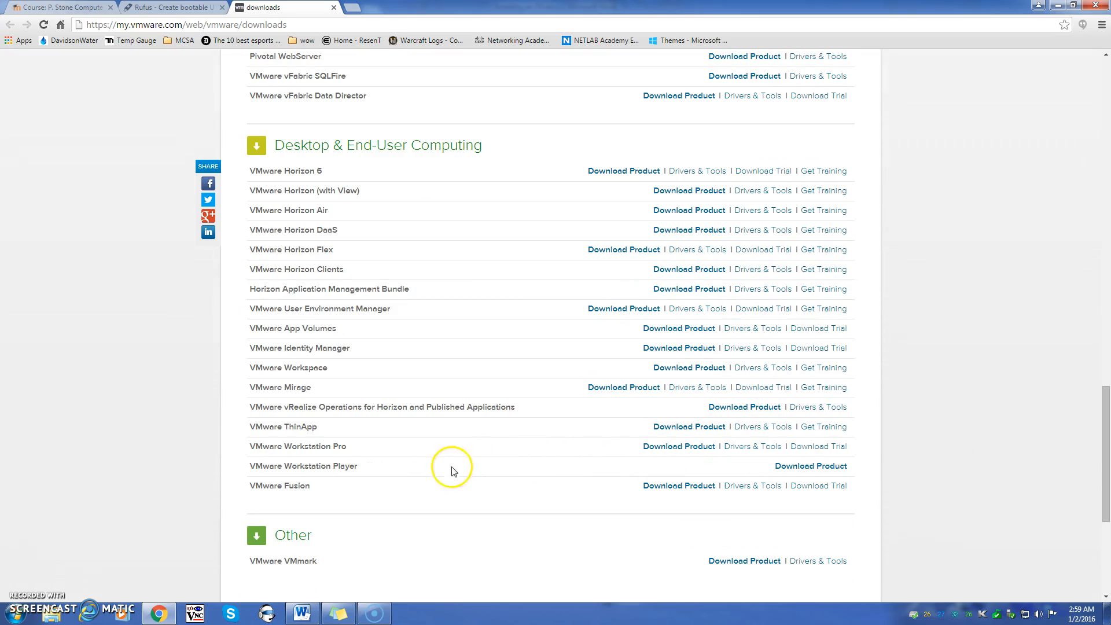
{"action": "left_click_drag", "start_coordinate": [243, 466], "coordinate": [356, 464]}
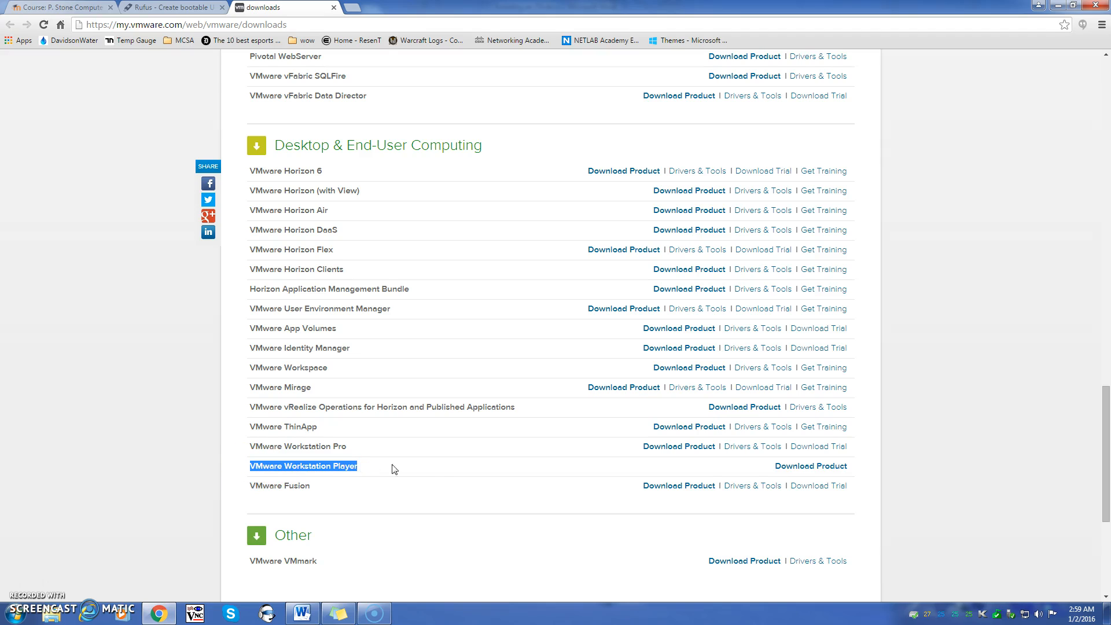
{"action": "left_click", "coordinate": [825, 473]}
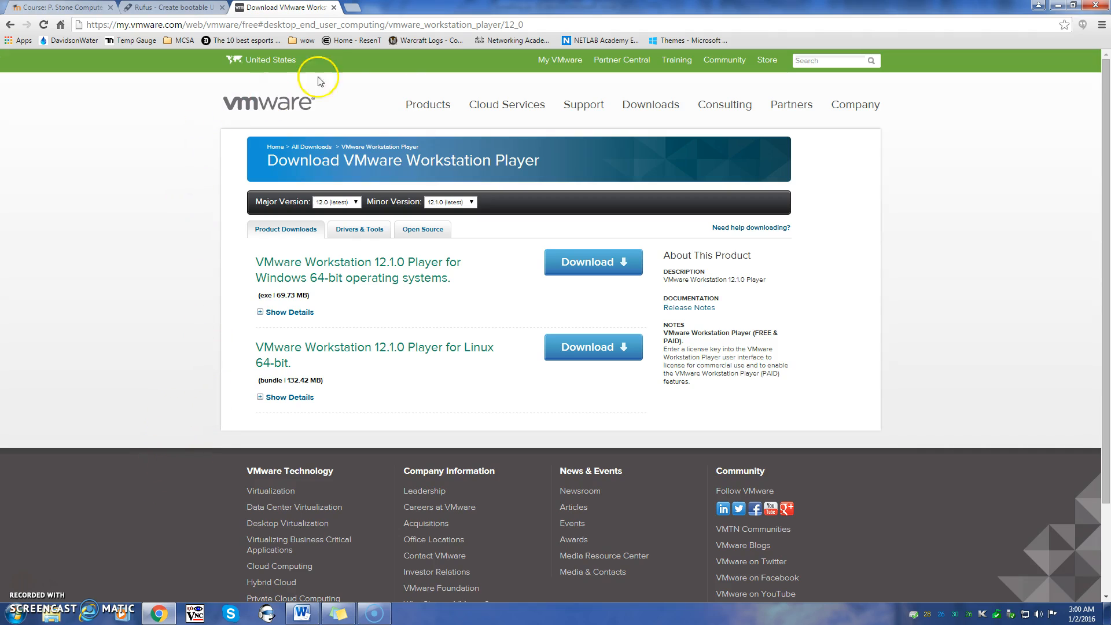
Minimize Chrome and Word, then launch VMware-player-12.1.0-3272444.exe from the Downloads folder
{"action": "left_click", "coordinate": [1056, 7]}
{"action": "left_click", "coordinate": [1040, 5]}
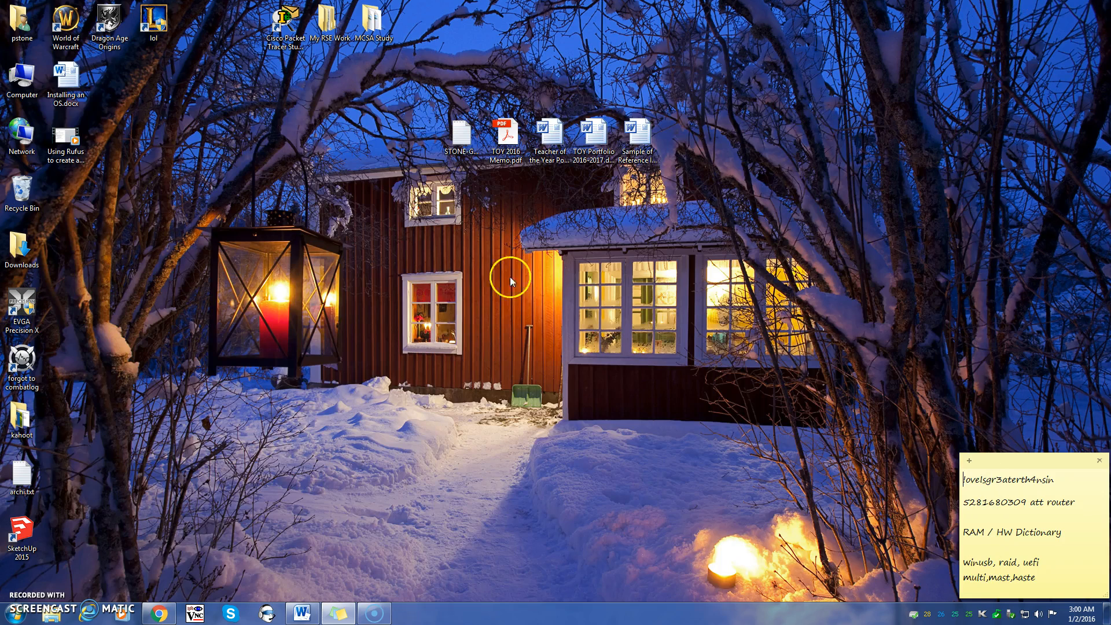
{"action": "left_click", "coordinate": [51, 614]}
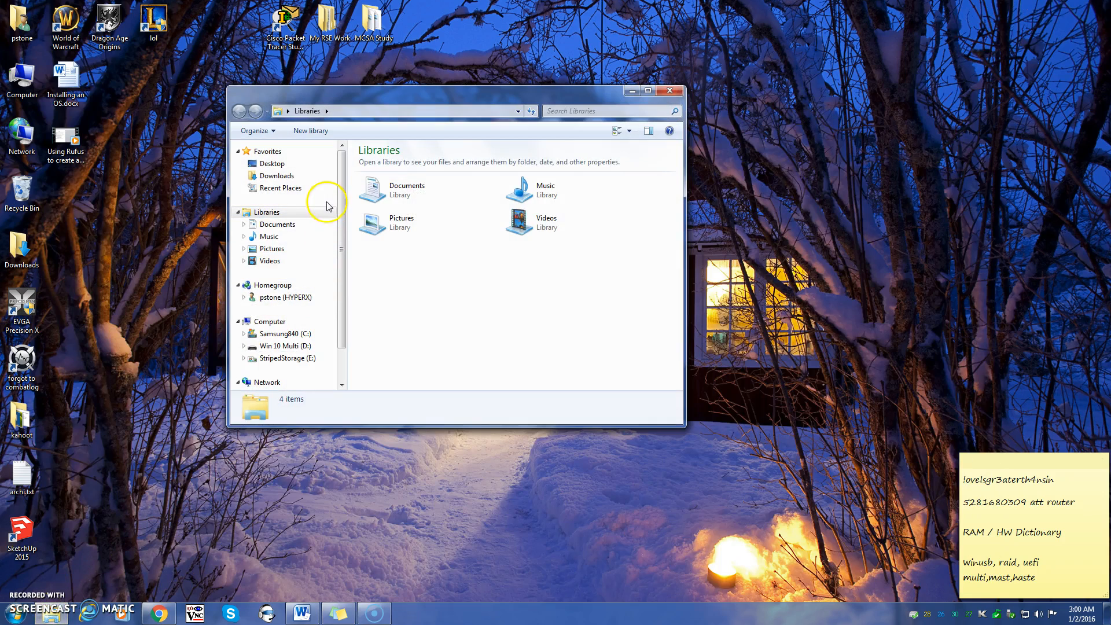
{"action": "left_click", "coordinate": [279, 176]}
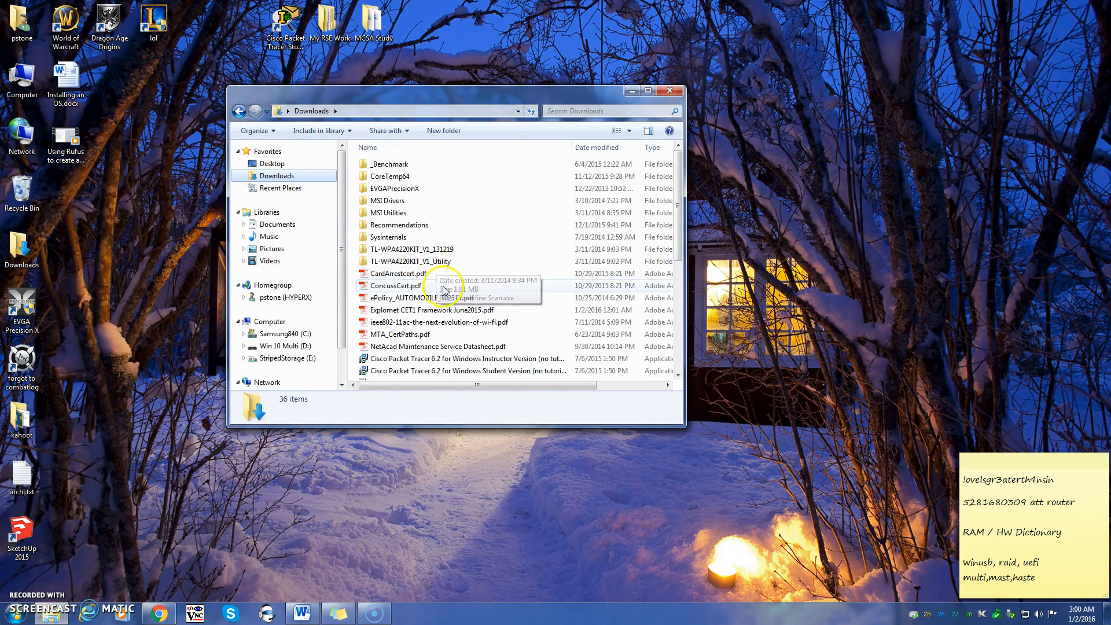
{"action": "left_click", "coordinate": [439, 310]}
{"action": "scroll", "coordinate": [446, 310], "scroll_direction": "down", "scroll_amount": 5}
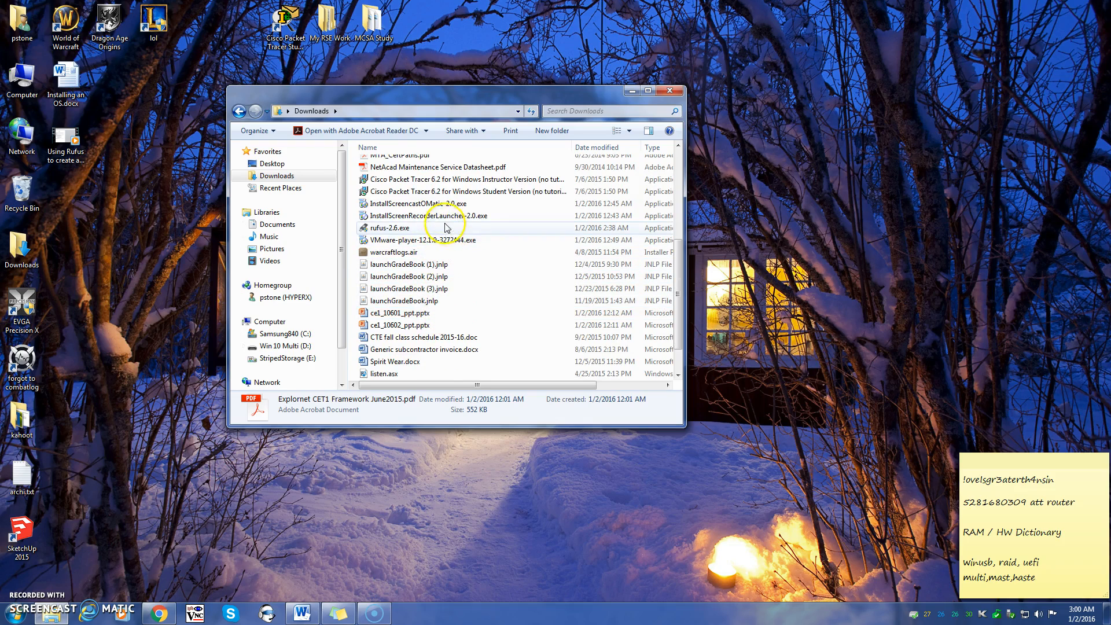
{"action": "left_click", "coordinate": [436, 240]}
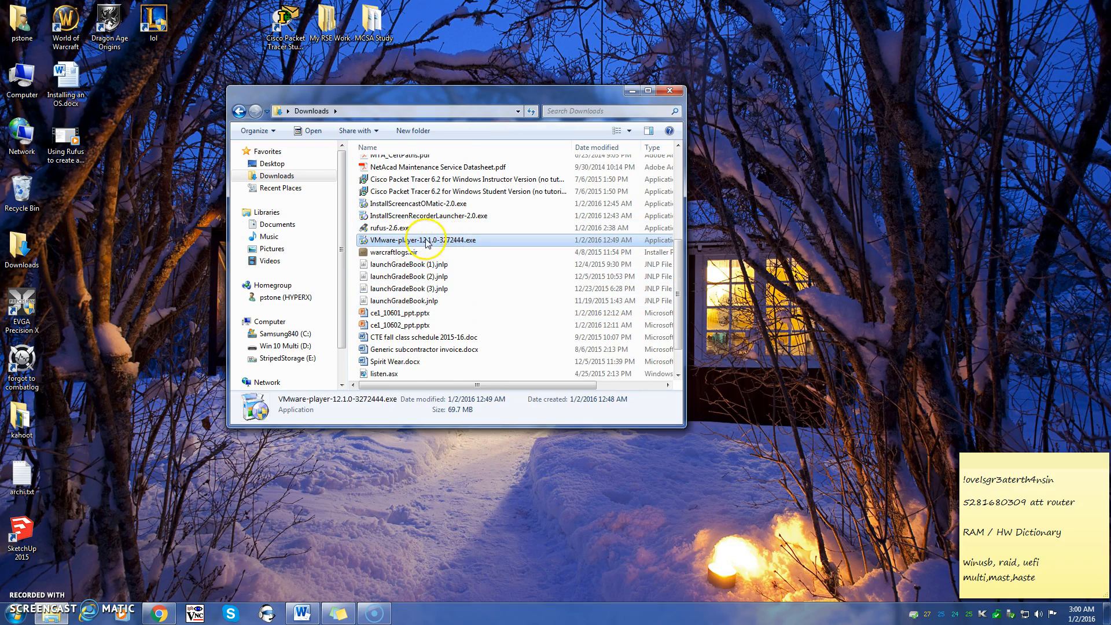
{"action": "double_click", "coordinate": [486, 240]}
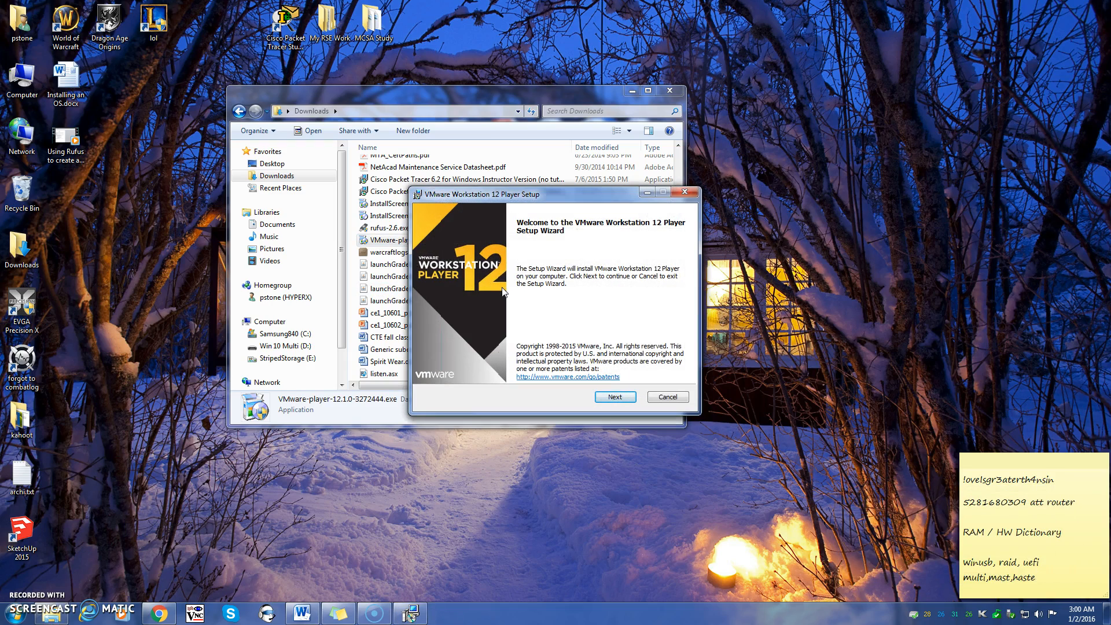
Accept the license terms and keep the default installation folder
{"action": "left_click", "coordinate": [615, 397]}
{"action": "left_click", "coordinate": [526, 373]}
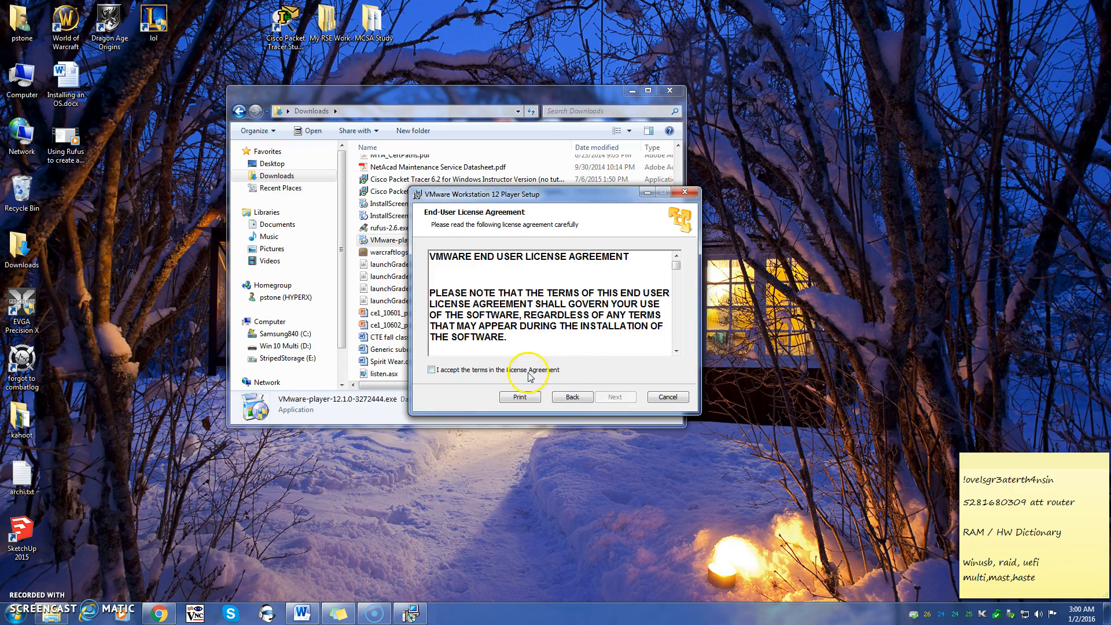
{"action": "left_click", "coordinate": [618, 397]}
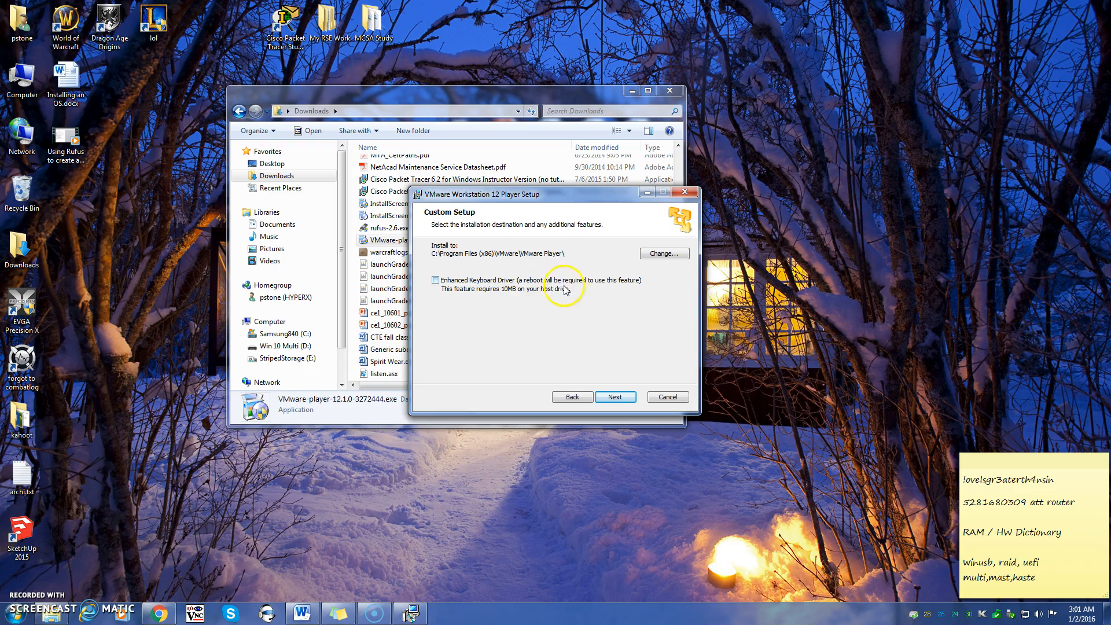
{"action": "left_click", "coordinate": [611, 398]}
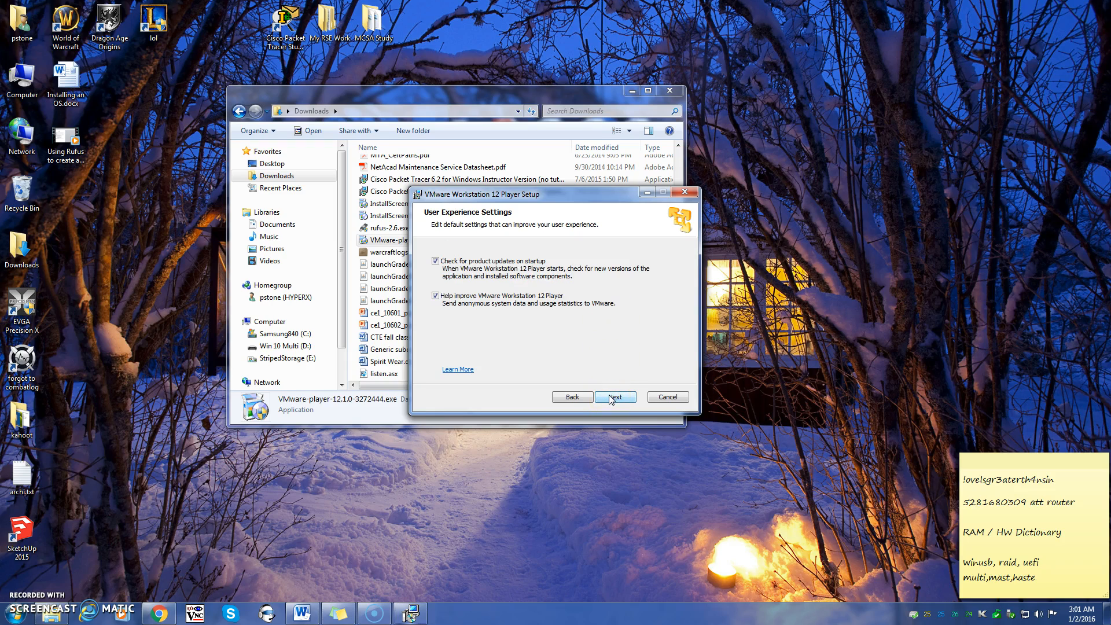
Turn off startup update checks and usage statistics, and keep only the Start Menu shortcut
{"action": "left_click", "coordinate": [436, 262]}
{"action": "left_click", "coordinate": [436, 296]}
{"action": "left_click", "coordinate": [614, 397]}
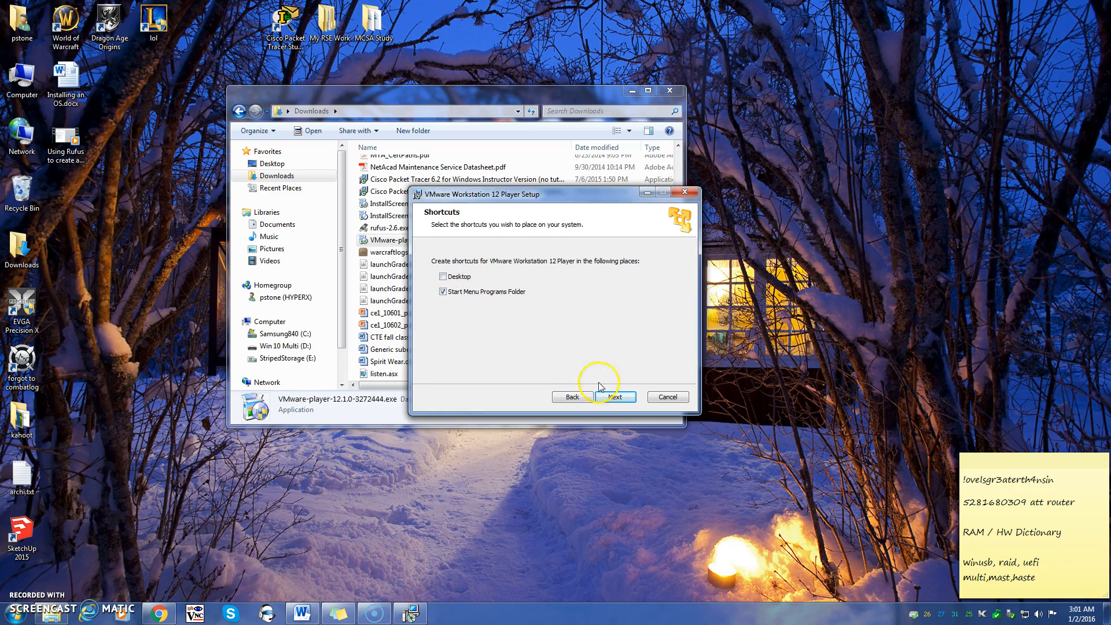
{"action": "left_click", "coordinate": [615, 398]}
Install VMware Workstation 12 Player and click Finish once setup completes
{"action": "left_click", "coordinate": [615, 397]}
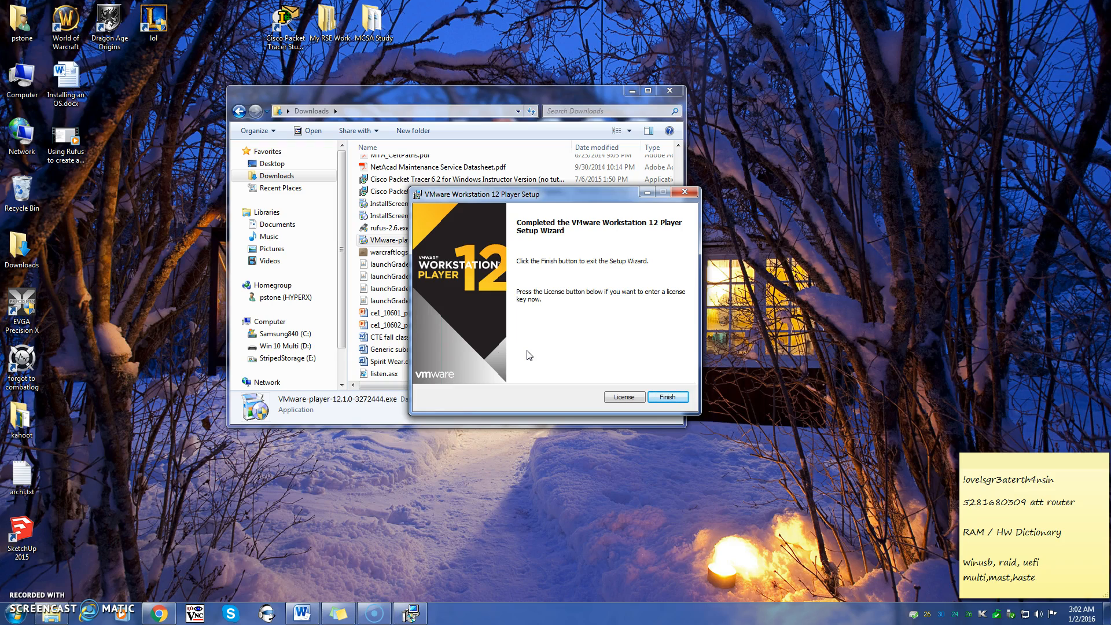
{"action": "left_click", "coordinate": [674, 402]}
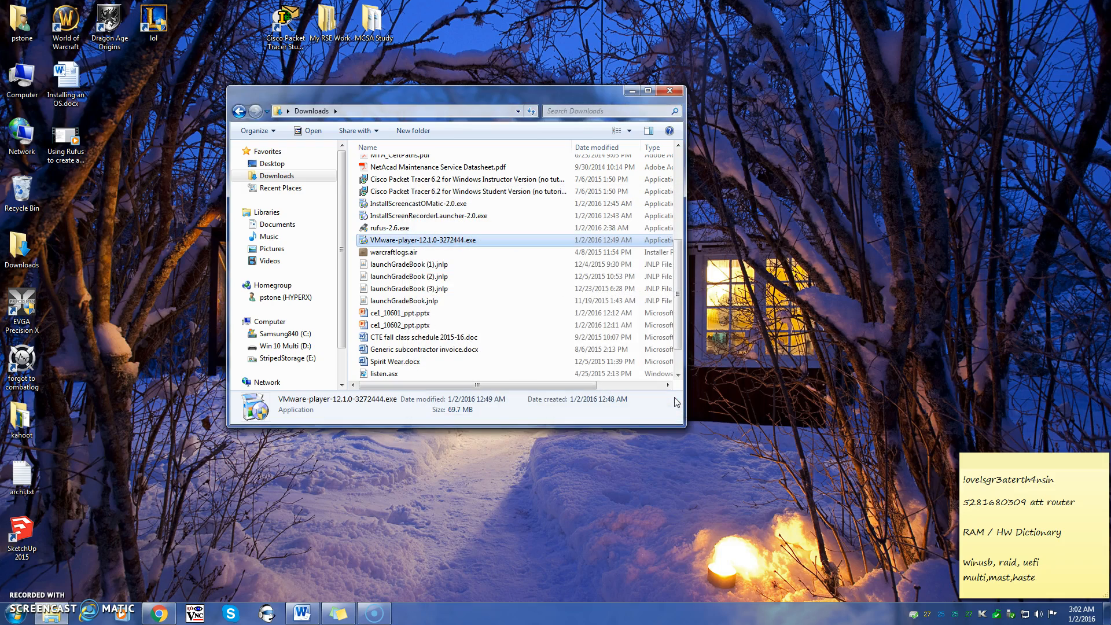
Close the Downloads window and launch VMware Workstation 12 Player from Start > All Programs > VMware
{"action": "left_click", "coordinate": [670, 91]}
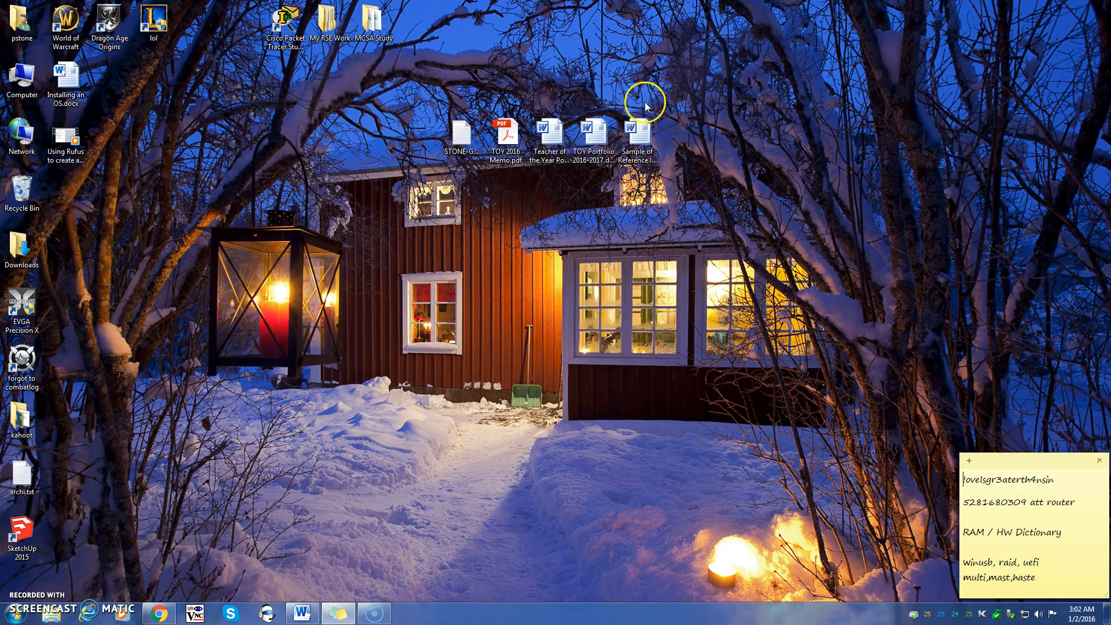
{"action": "left_click", "coordinate": [16, 615]}
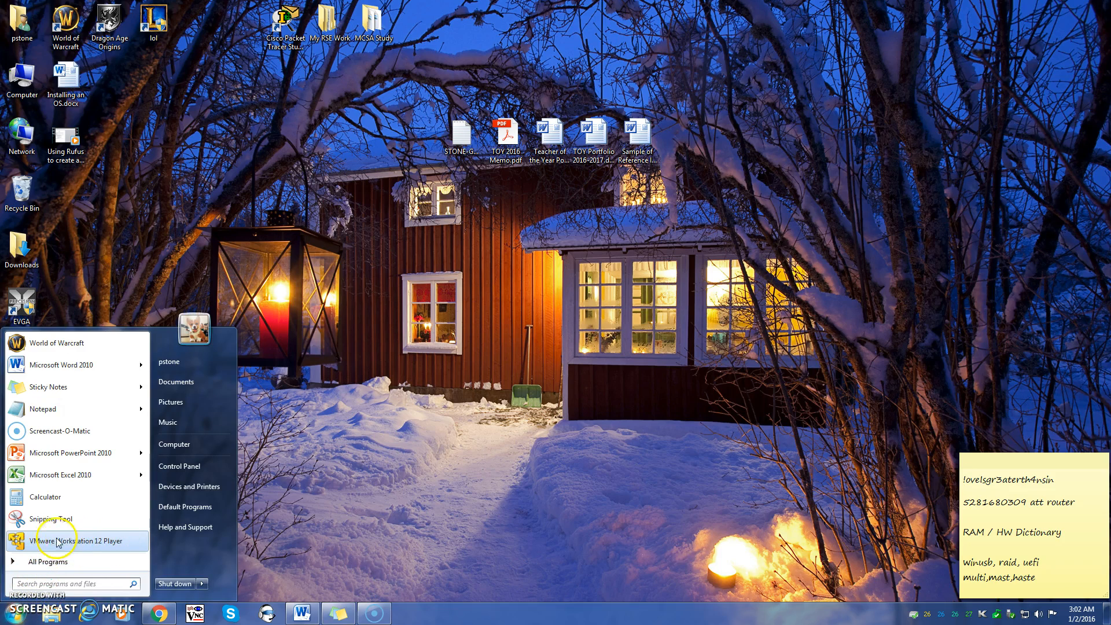
{"action": "left_click", "coordinate": [52, 562]}
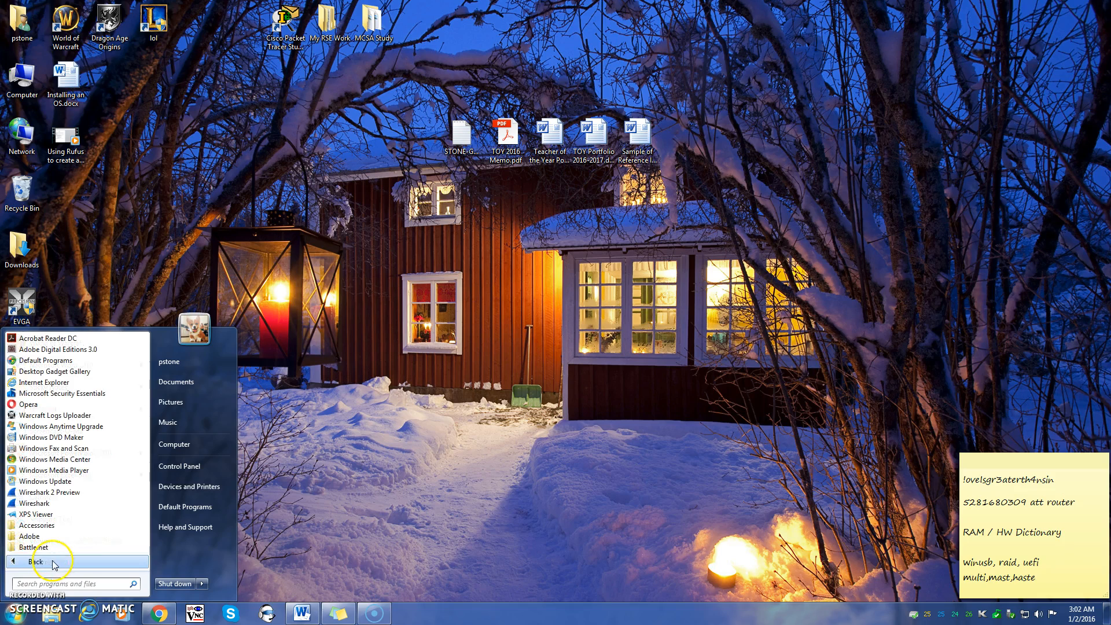
{"action": "scroll", "coordinate": [79, 524], "scroll_direction": "down", "scroll_amount": 10}
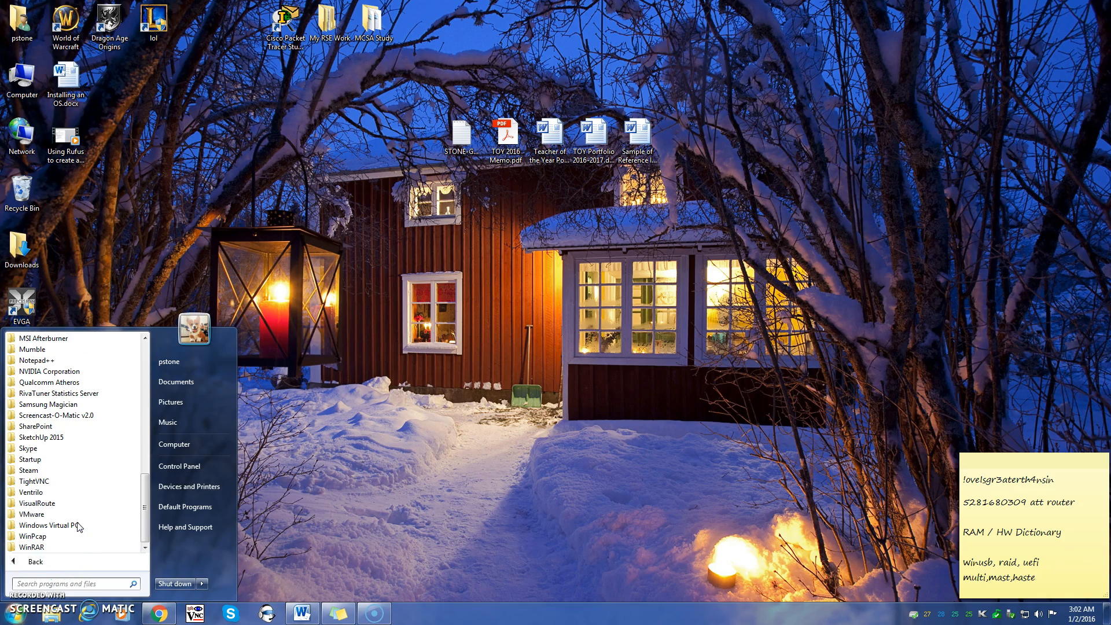
{"action": "left_click", "coordinate": [68, 514]}
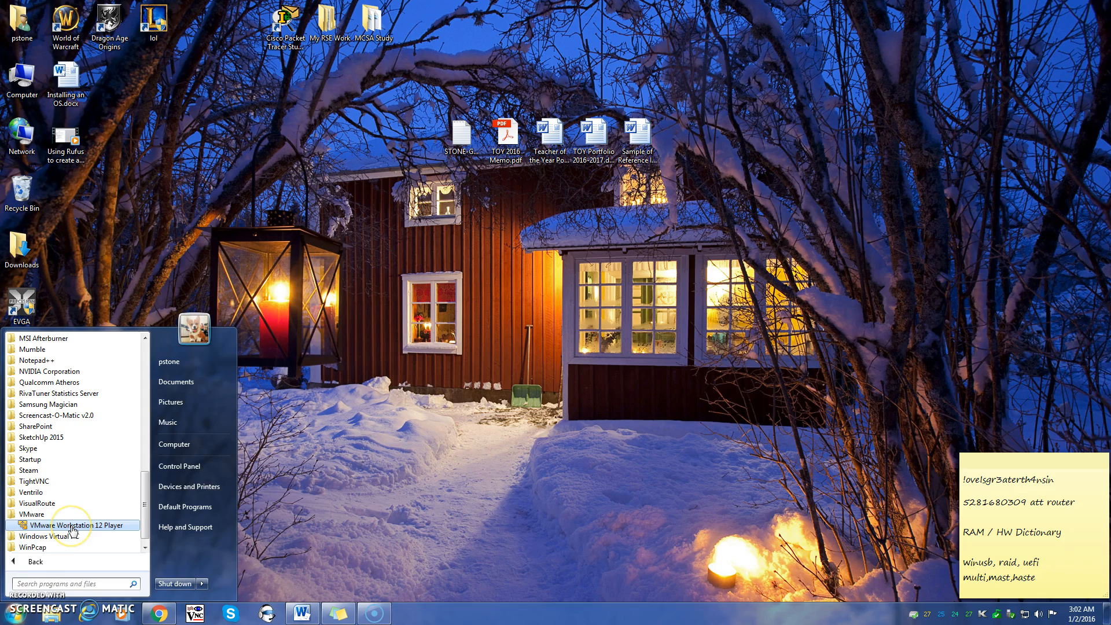
{"action": "left_click", "coordinate": [72, 526]}
Choose free non-commercial use, enter your e-mail address, and finish the welcome dialog
{"action": "left_click", "coordinate": [485, 353]}
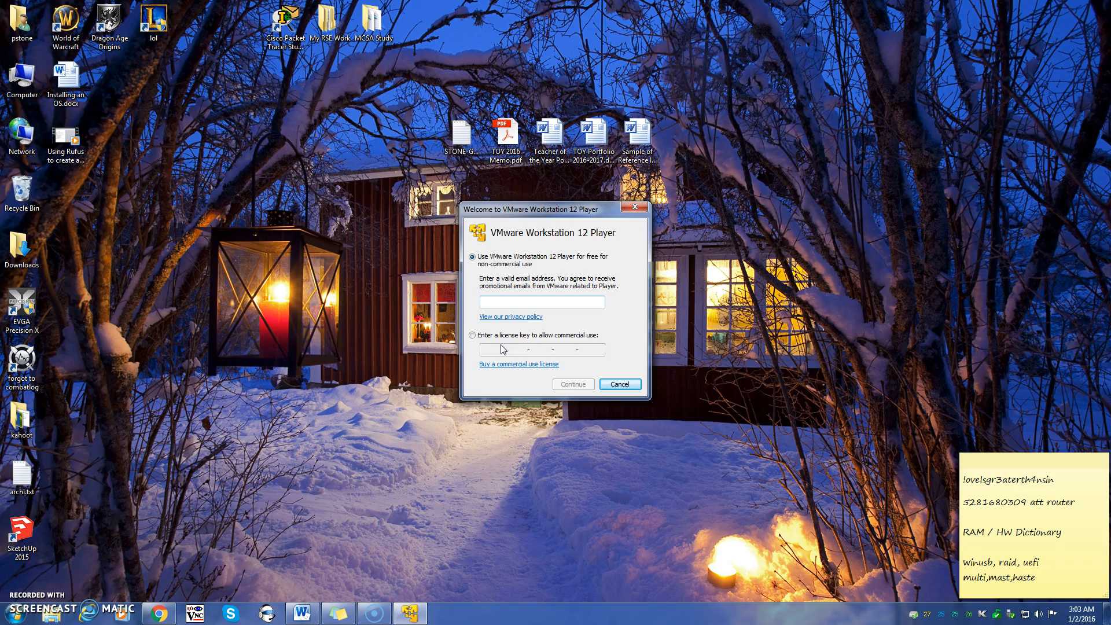
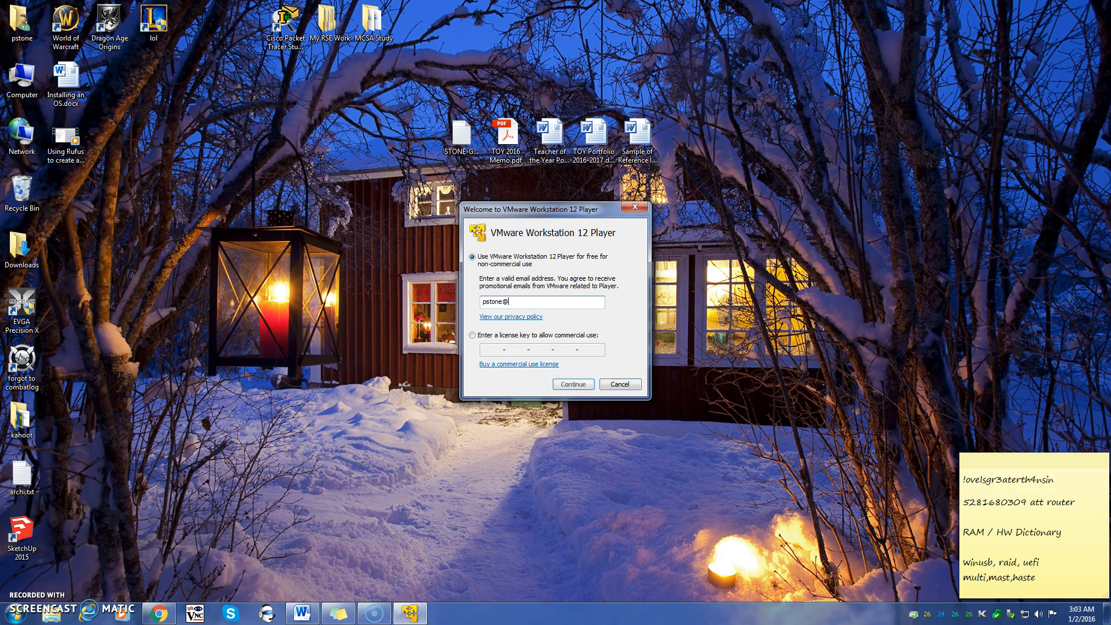
{"action": "left_click", "coordinate": [591, 383]}
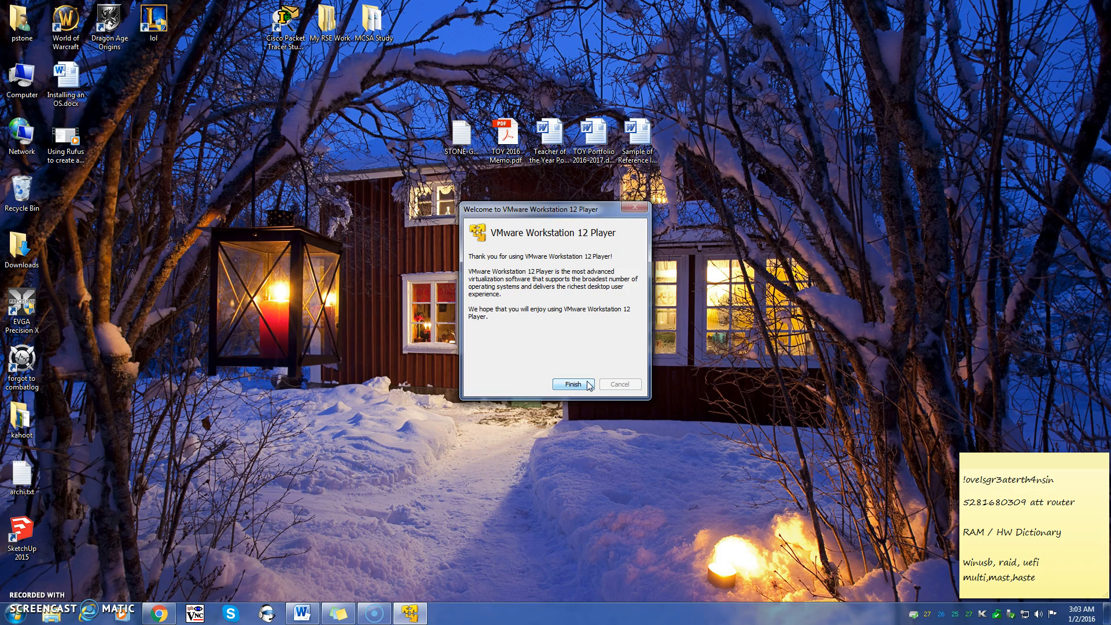
{"action": "left_click", "coordinate": [589, 385]}
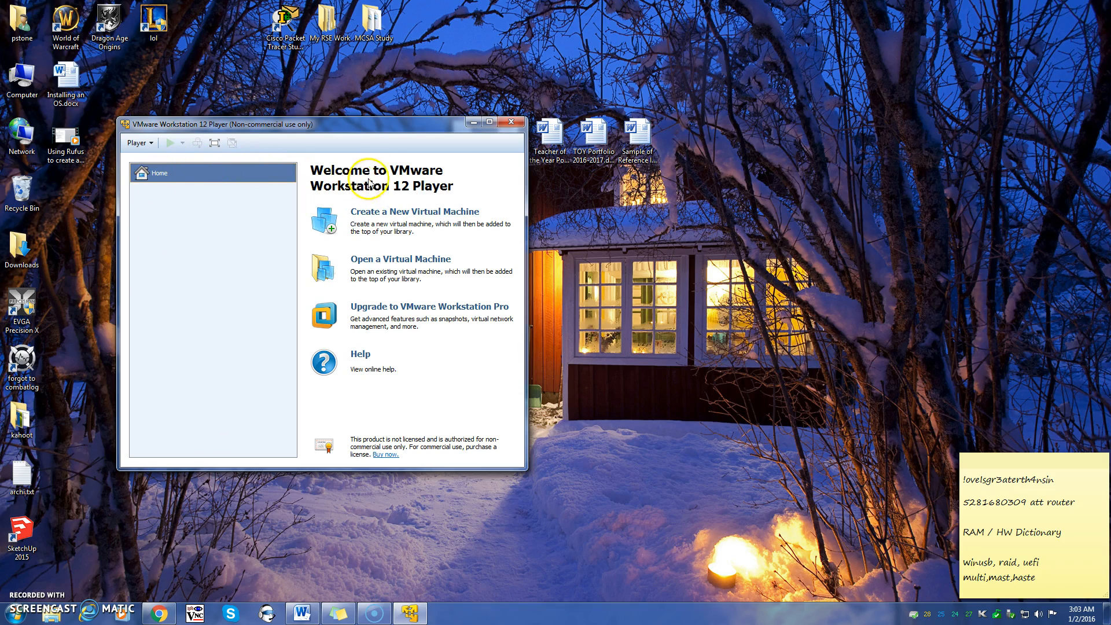
Open Windows 7 x64.vmx from the 7Ent VM folder on StripedStorage (E:)
{"action": "left_click", "coordinate": [403, 262]}
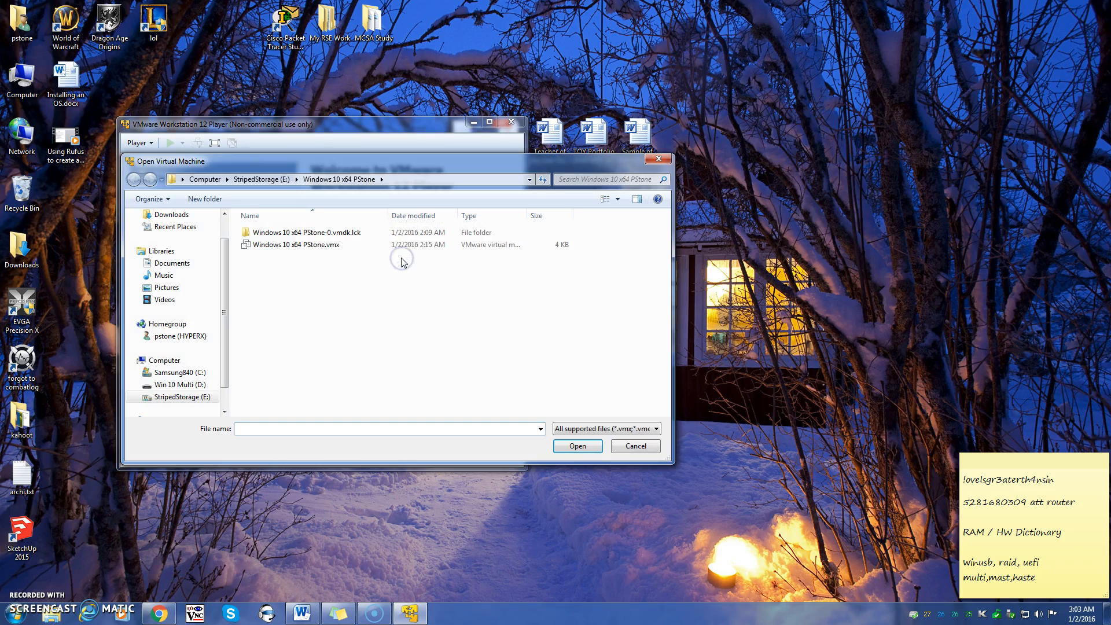
{"action": "left_click", "coordinate": [262, 178]}
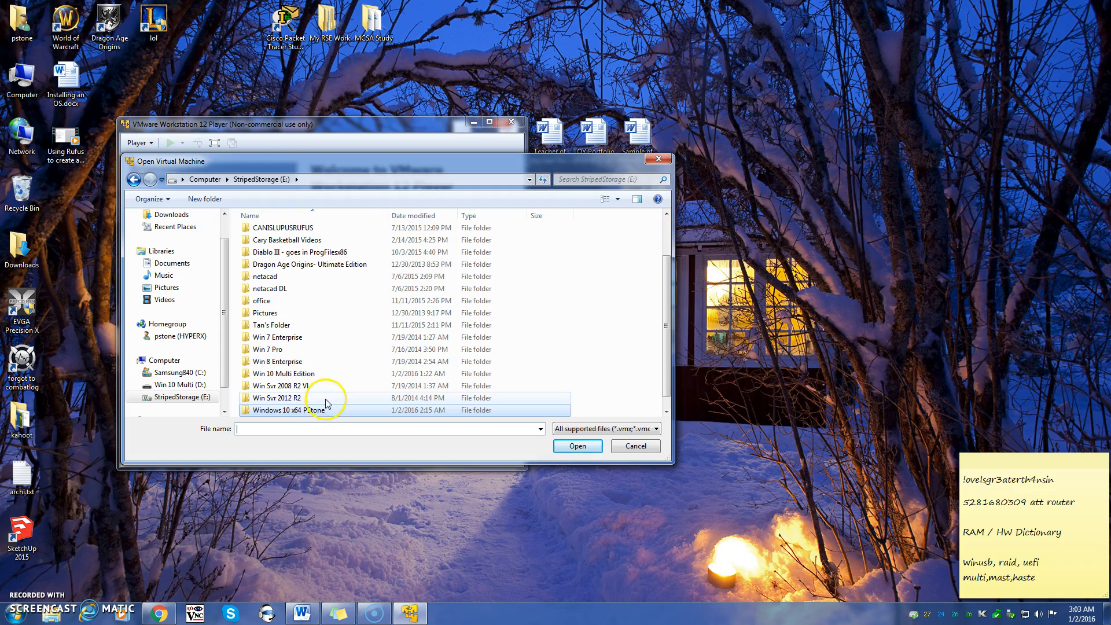
{"action": "double_click", "coordinate": [323, 361]}
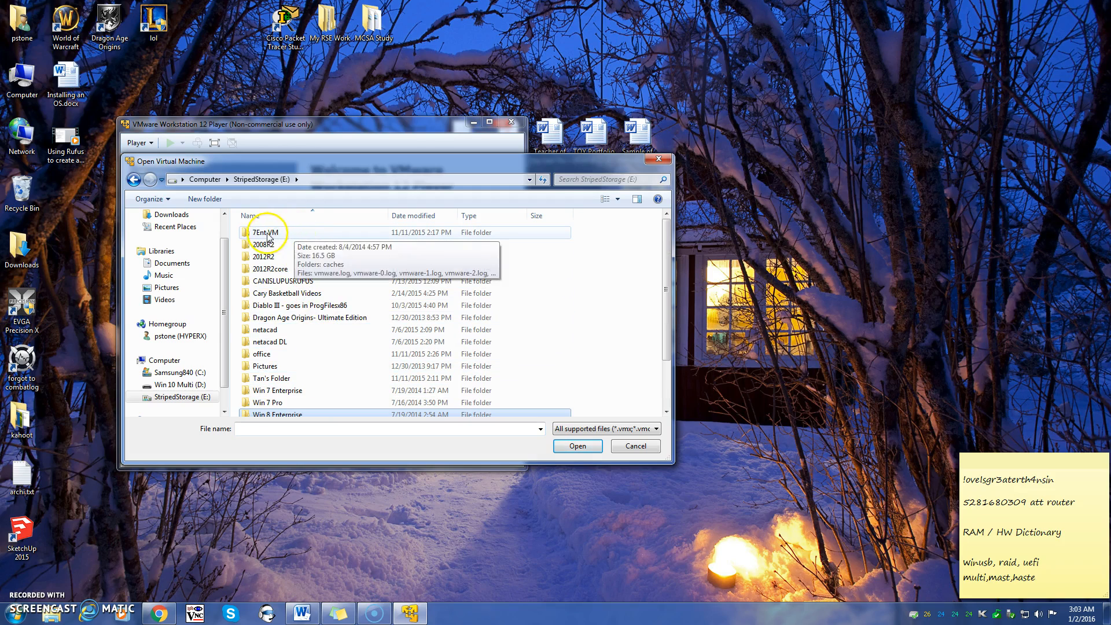
{"action": "double_click", "coordinate": [269, 234]}
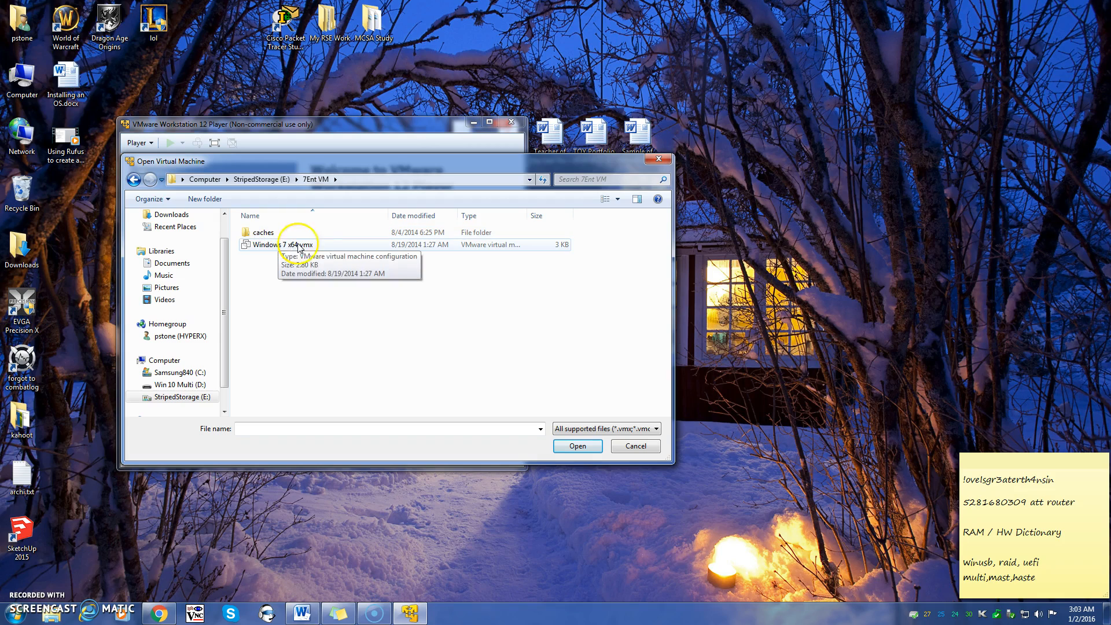
{"action": "double_click", "coordinate": [301, 245]}
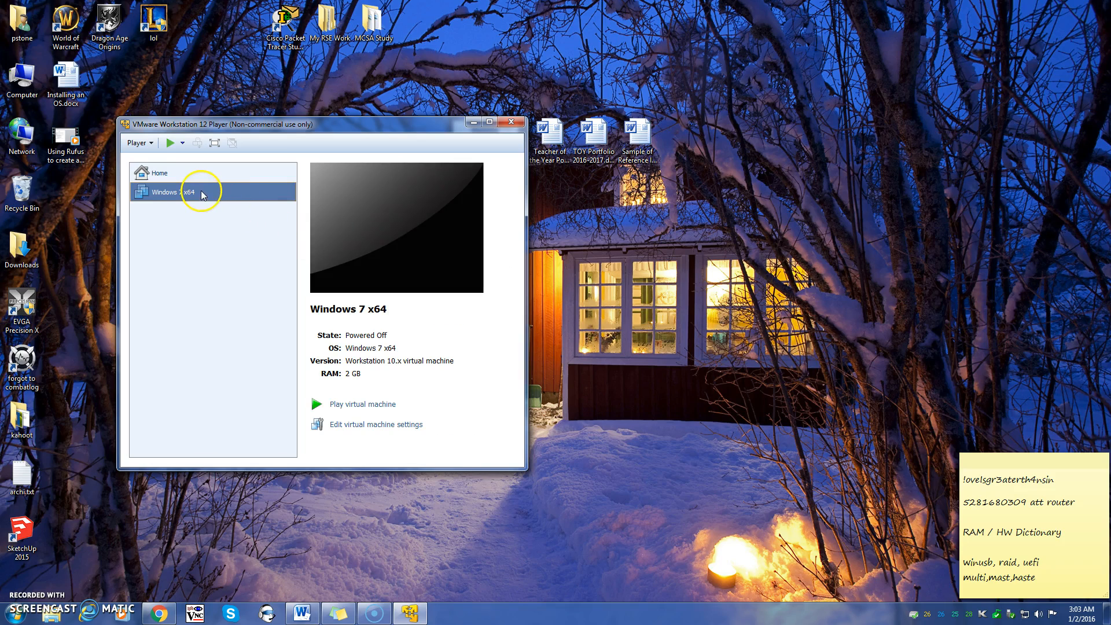
Select Home in the library to show the Welcome to VMware Workstation 12 Player page
{"action": "left_click", "coordinate": [319, 296]}
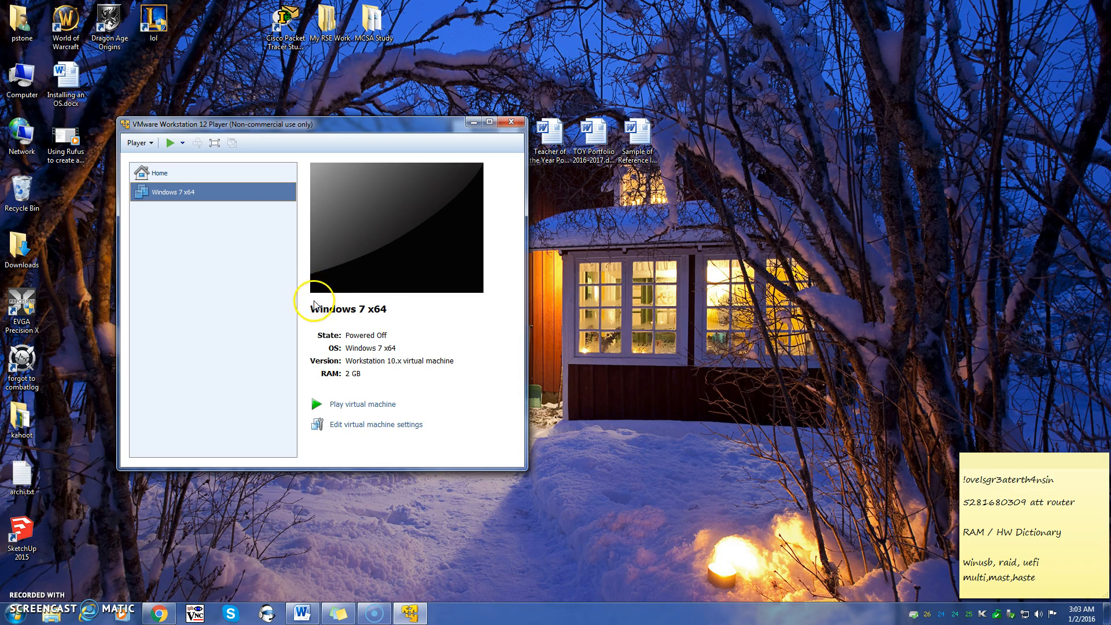
{"action": "left_click", "coordinate": [187, 191]}
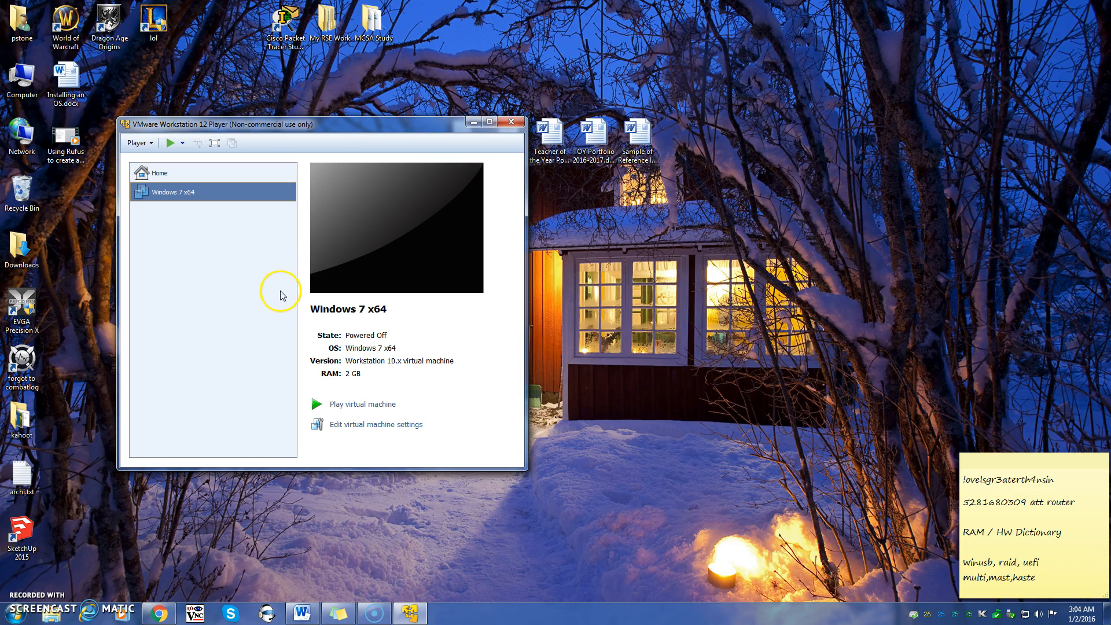
{"action": "left_click", "coordinate": [178, 174]}
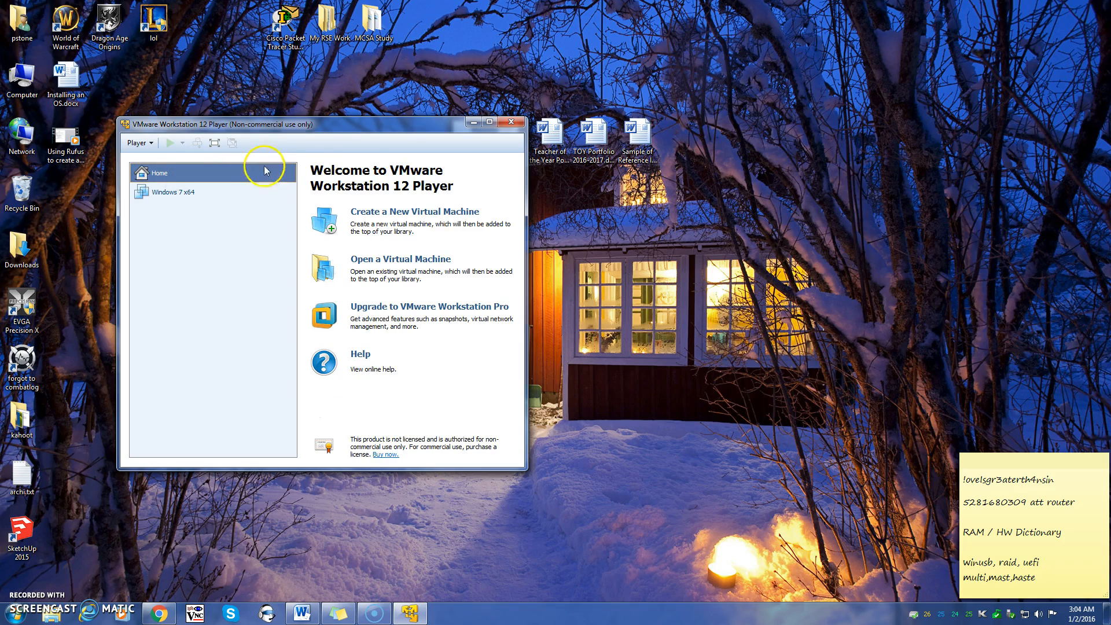
Begin a new virtual machine with 'I will install the operating system later' selected
{"action": "left_click", "coordinate": [413, 212]}
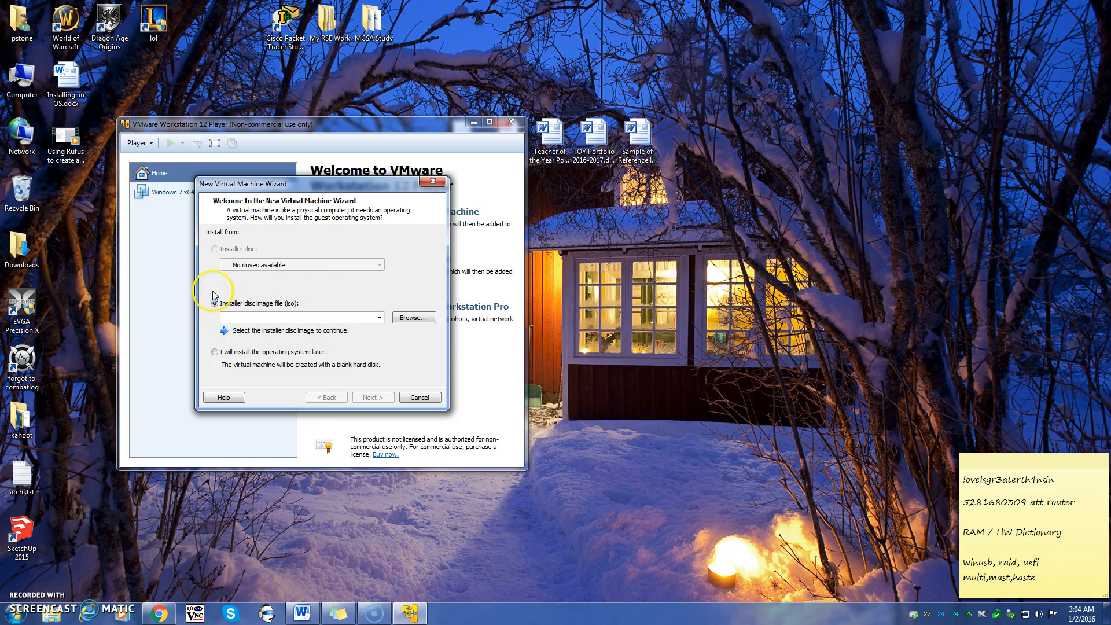
{"action": "left_click", "coordinate": [296, 353]}
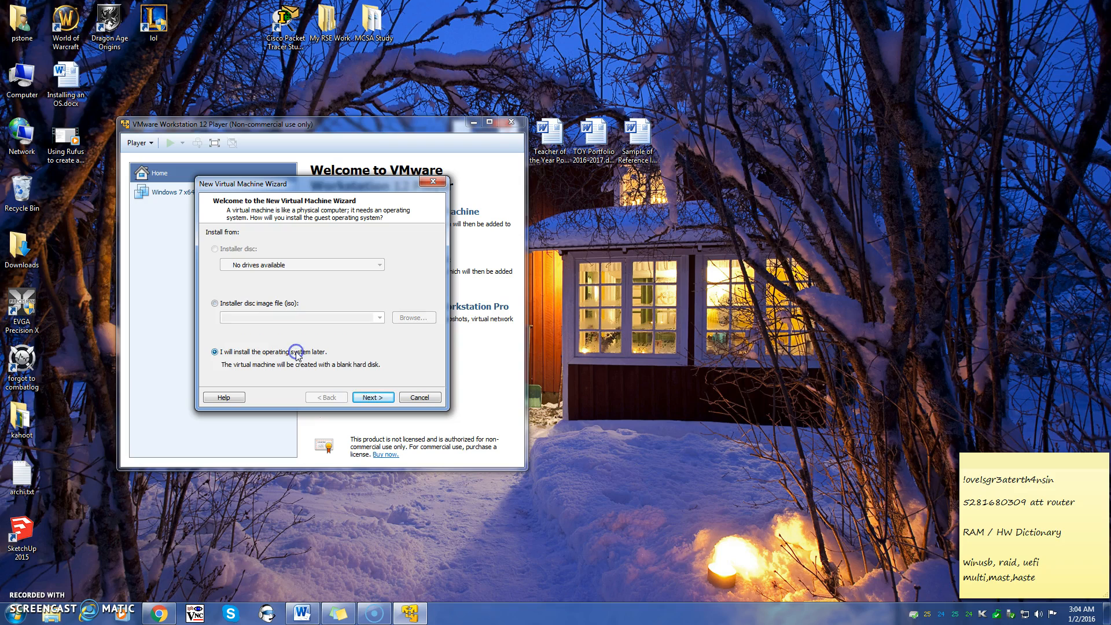
{"action": "left_click", "coordinate": [373, 397]}
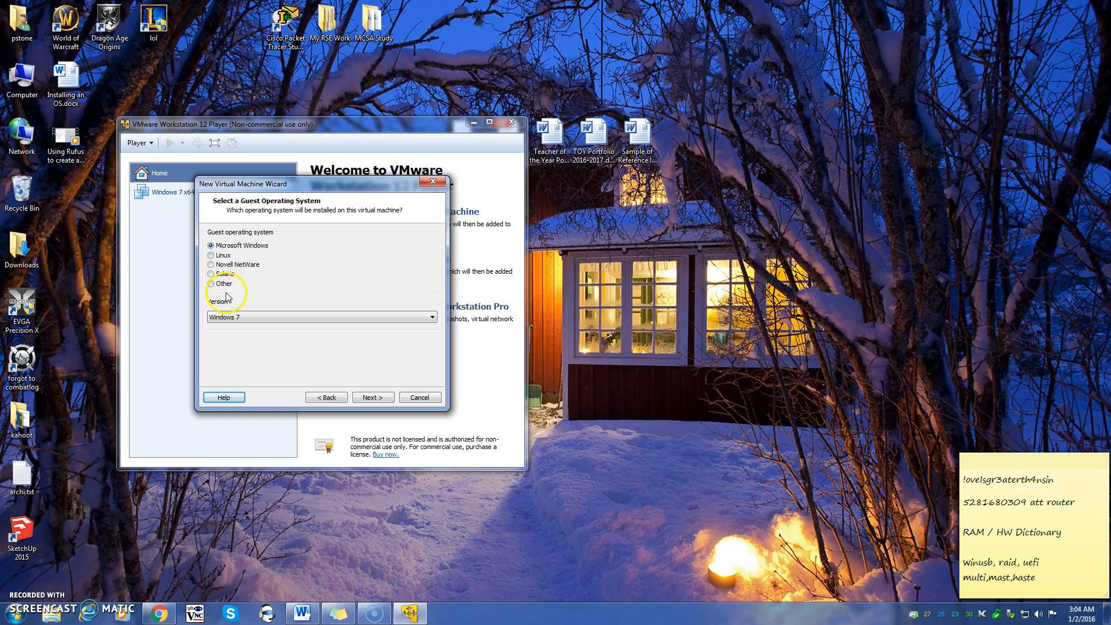
Set the guest OS to Microsoft Windows, version Windows 10 x64, and continue
{"action": "left_click", "coordinate": [223, 255]}
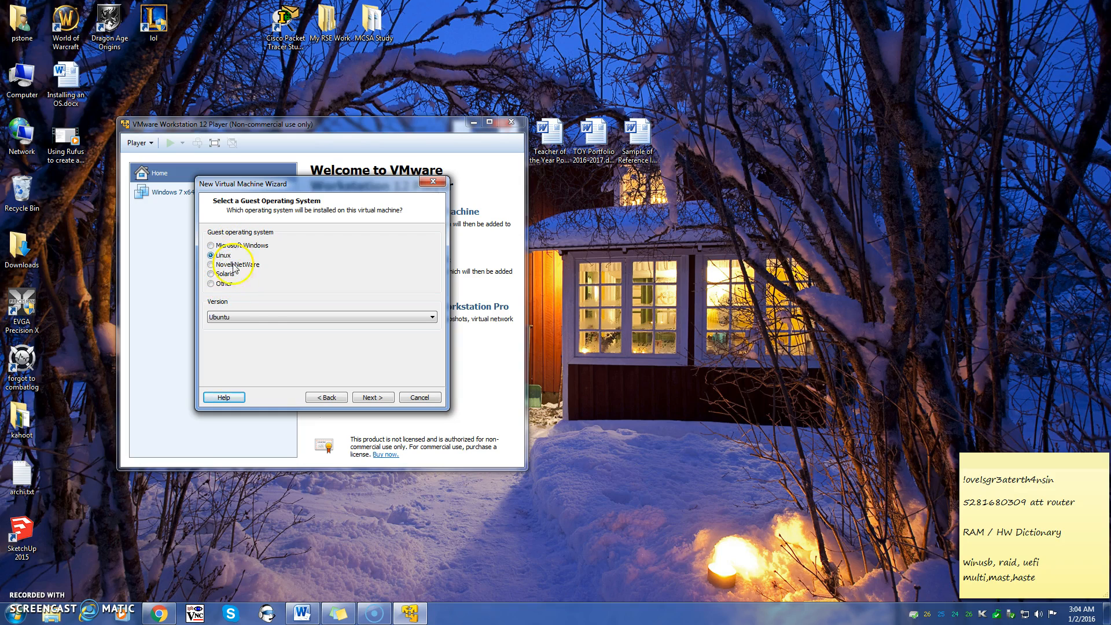
{"action": "left_click", "coordinate": [249, 317]}
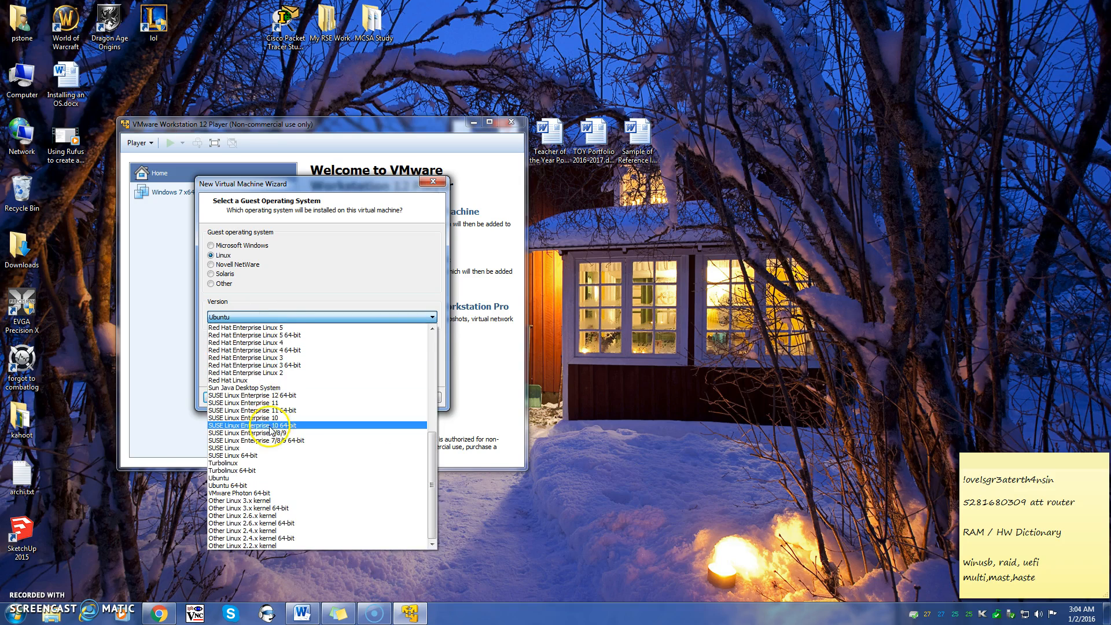
{"action": "scroll", "coordinate": [269, 431], "scroll_direction": "up", "scroll_amount": 8}
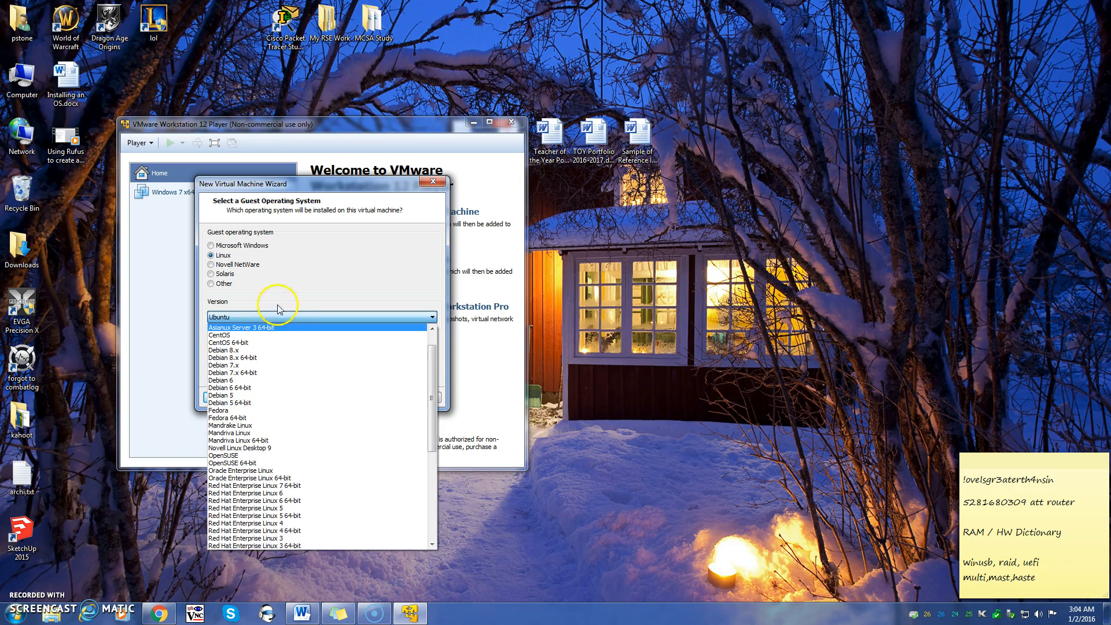
{"action": "left_click", "coordinate": [257, 247]}
{"action": "left_click", "coordinate": [257, 247]}
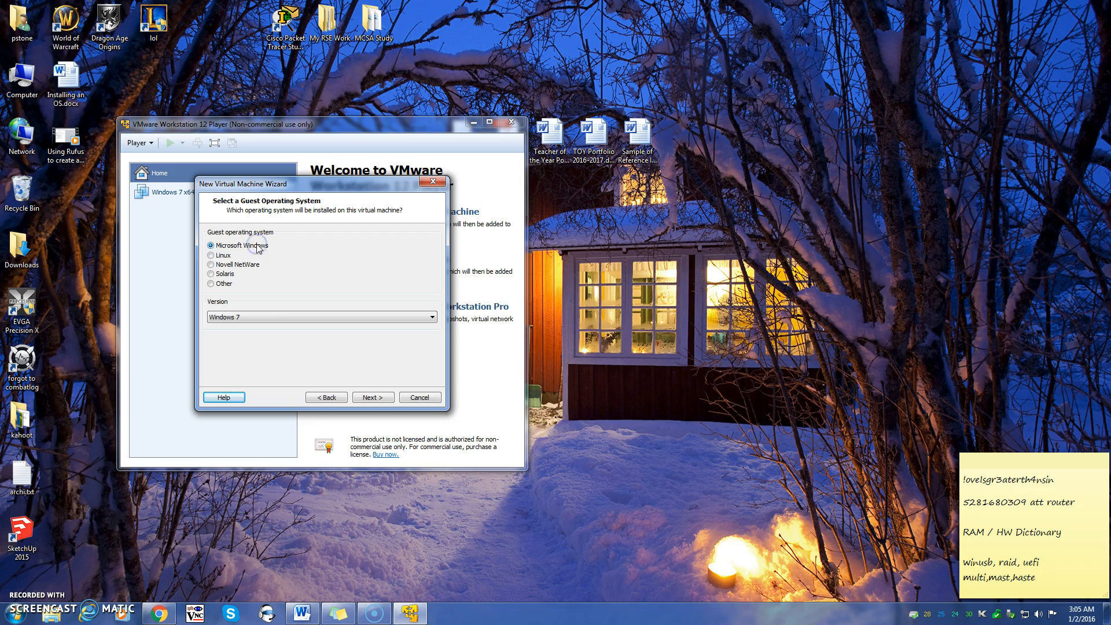
{"action": "left_click", "coordinate": [256, 317]}
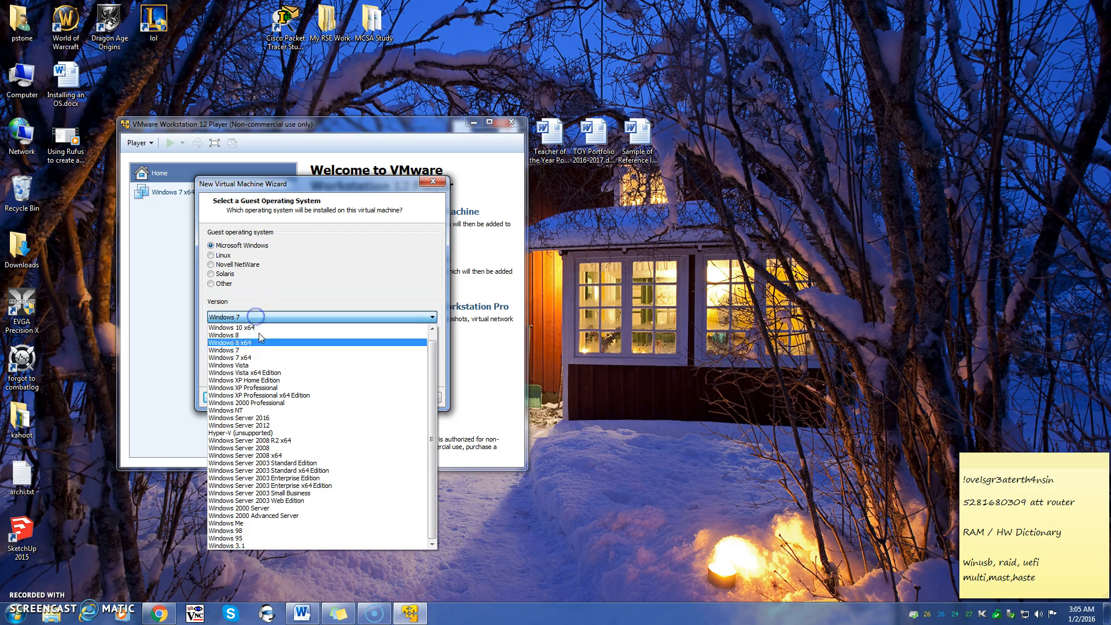
{"action": "left_click", "coordinate": [291, 328]}
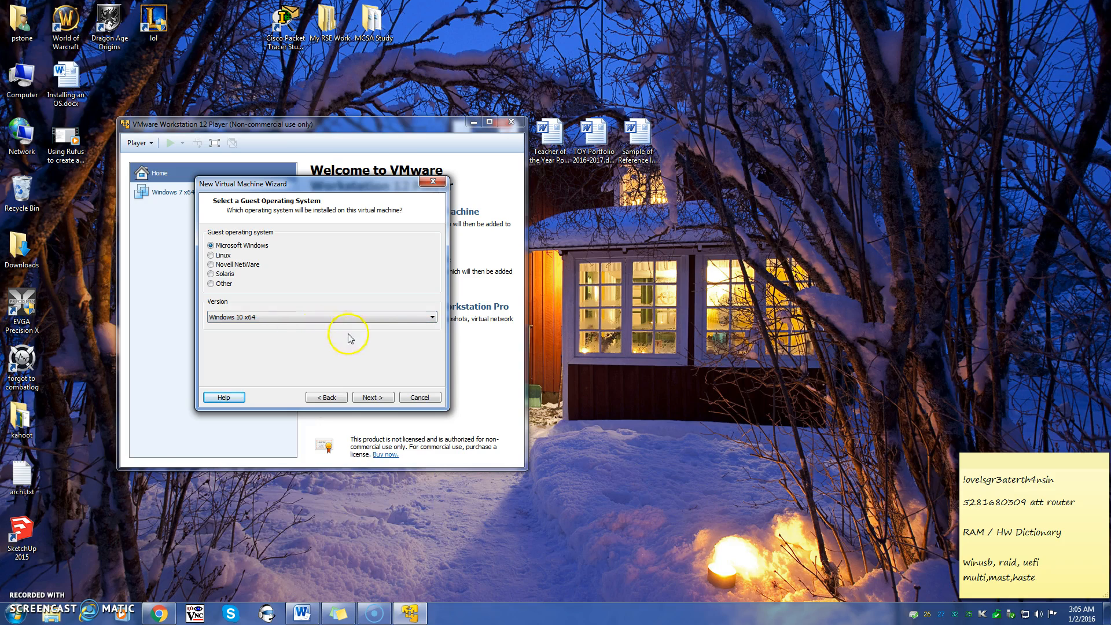
{"action": "left_click", "coordinate": [375, 398]}
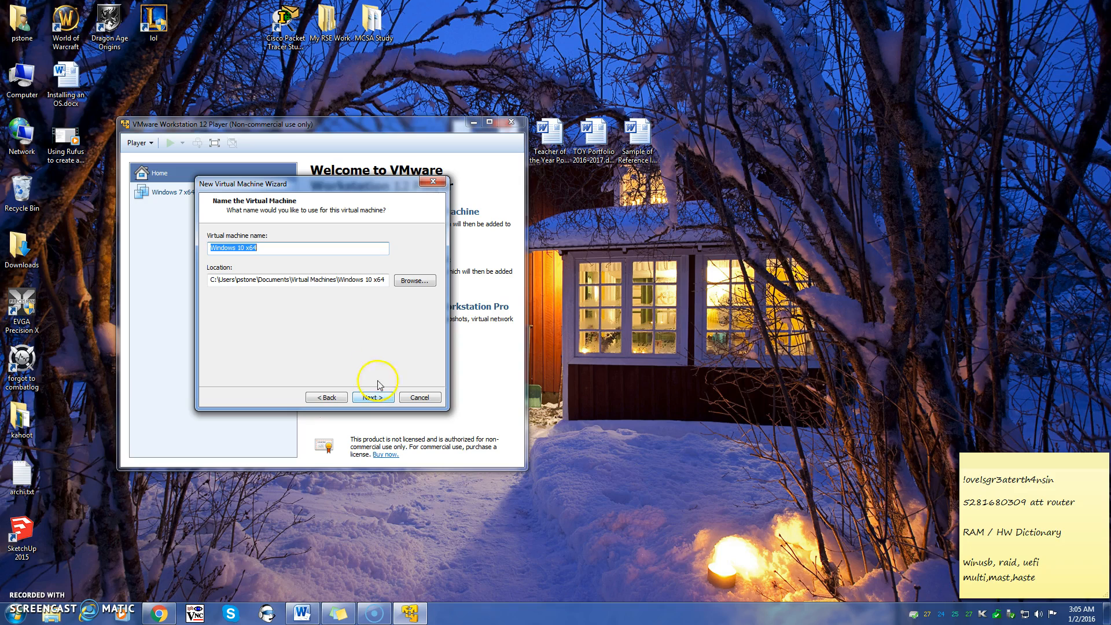
Add the owner's name after 'Windows 10 x64' in the machine name
{"action": "left_click", "coordinate": [270, 249]}
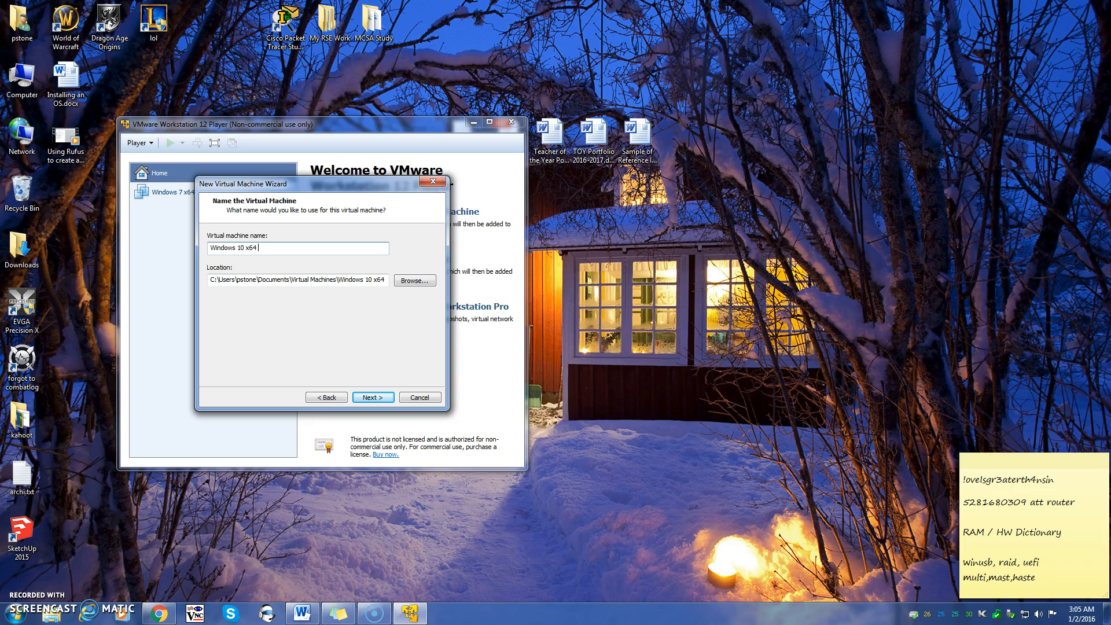
{"action": "type", "text": "TON"}
{"action": "key", "text": "BackSpace"}
{"action": "key", "text": "BackSpace"}
{"action": "key", "text": "BackSpace"}
{"action": "type", "text": "ton"}
Shorten the machine's location to C:\ and advance to disk capacity
{"action": "left_click_drag", "start_coordinate": [220, 281], "coordinate": [446, 281]}
{"action": "key", "text": "BackSpace"}
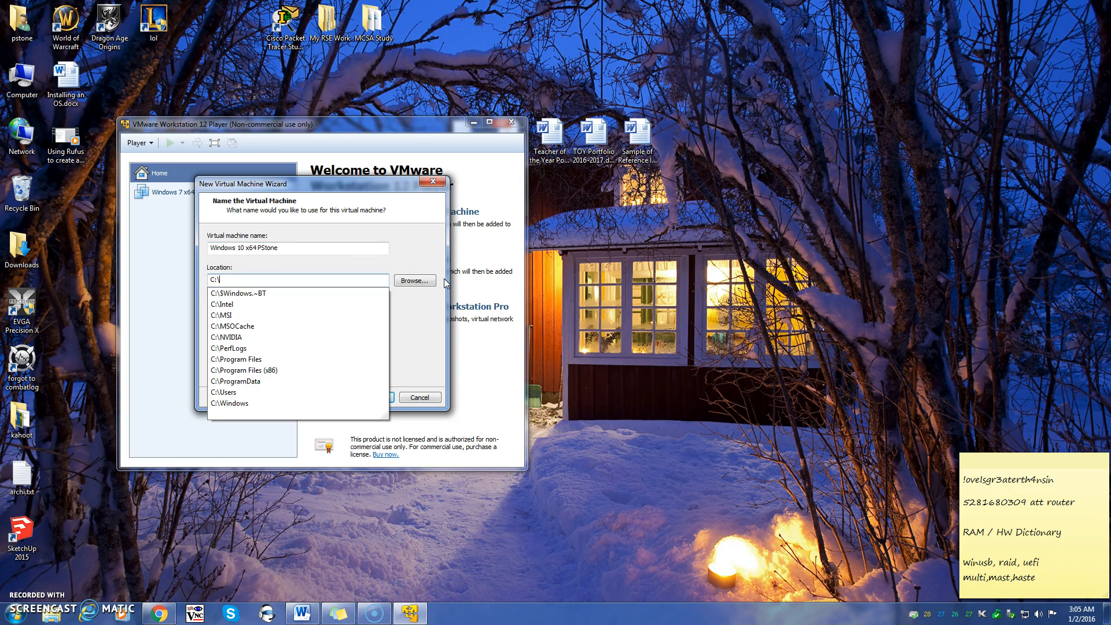
{"action": "left_click", "coordinate": [418, 345]}
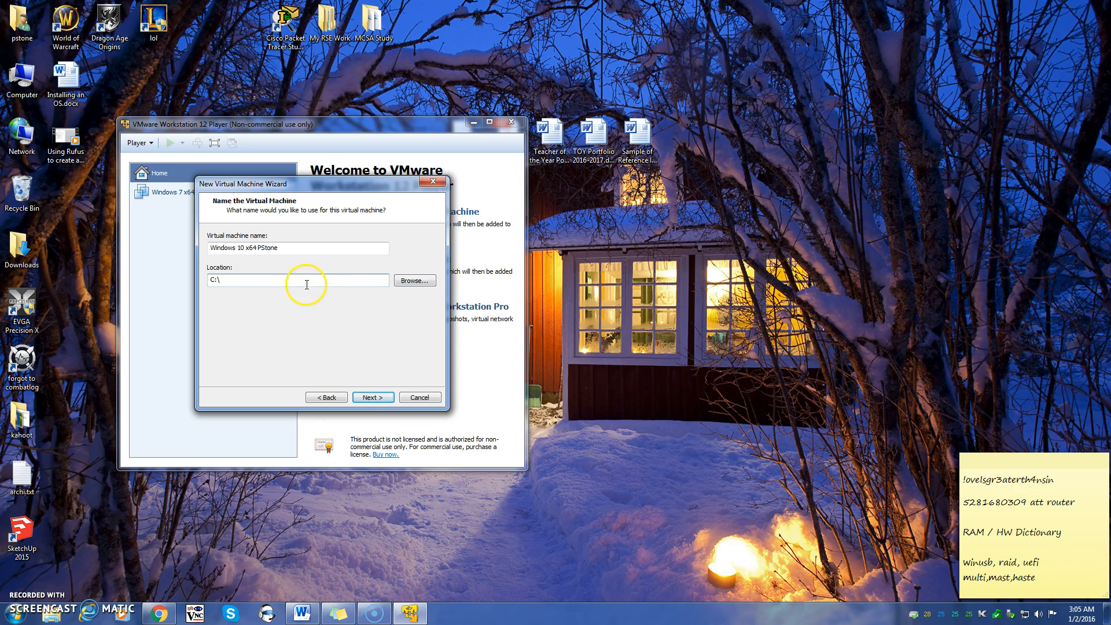
{"action": "left_click", "coordinate": [374, 397]}
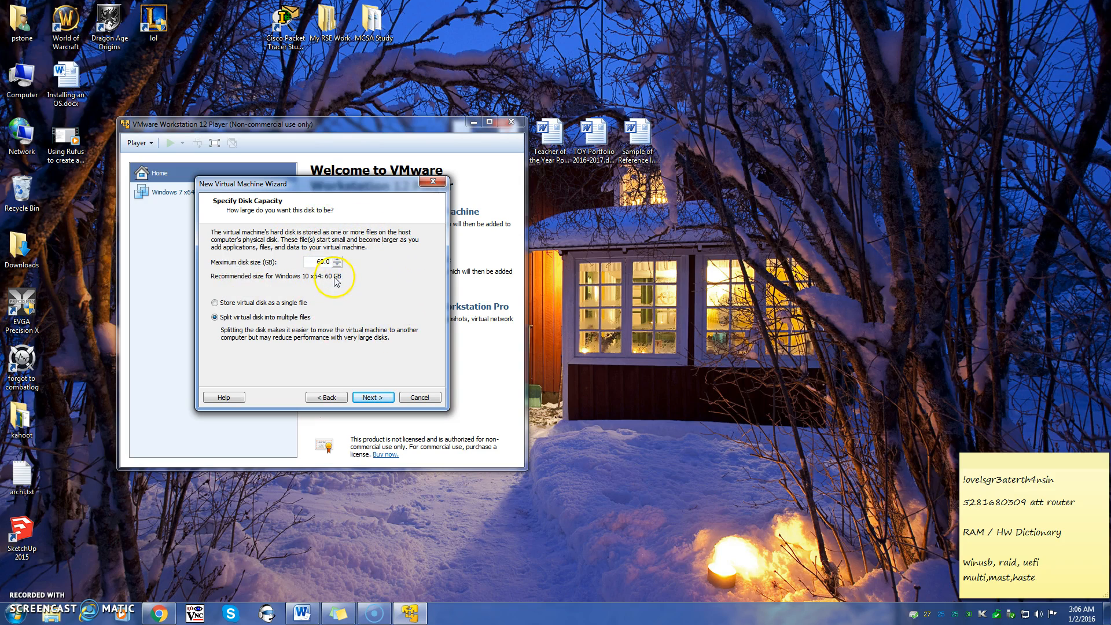
Accept the 60.0 GB disk split into multiple files and continue to the summary
{"action": "left_click", "coordinate": [321, 261]}
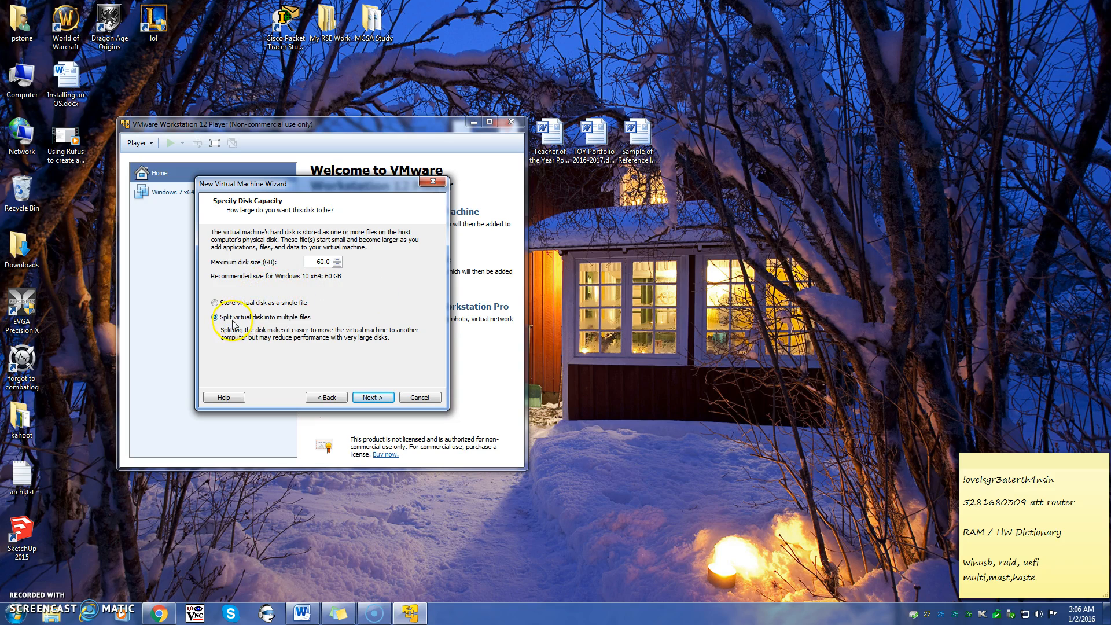
{"action": "left_click", "coordinate": [372, 399]}
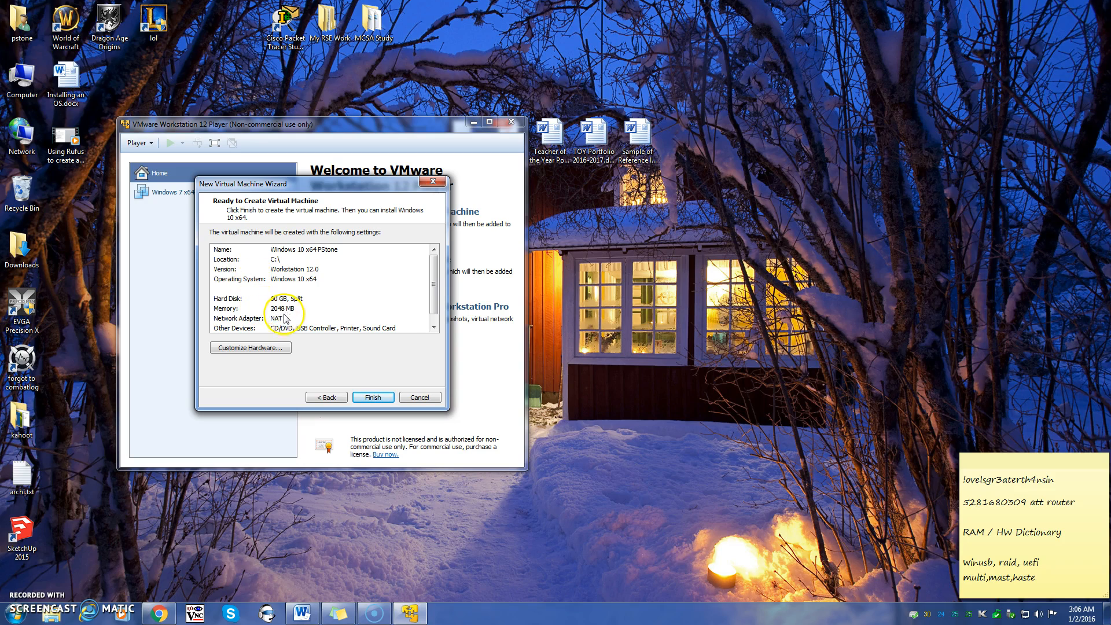
Show the new machine's Processors hardware settings, with Task Manager opened alongside
{"action": "left_click", "coordinate": [275, 348]}
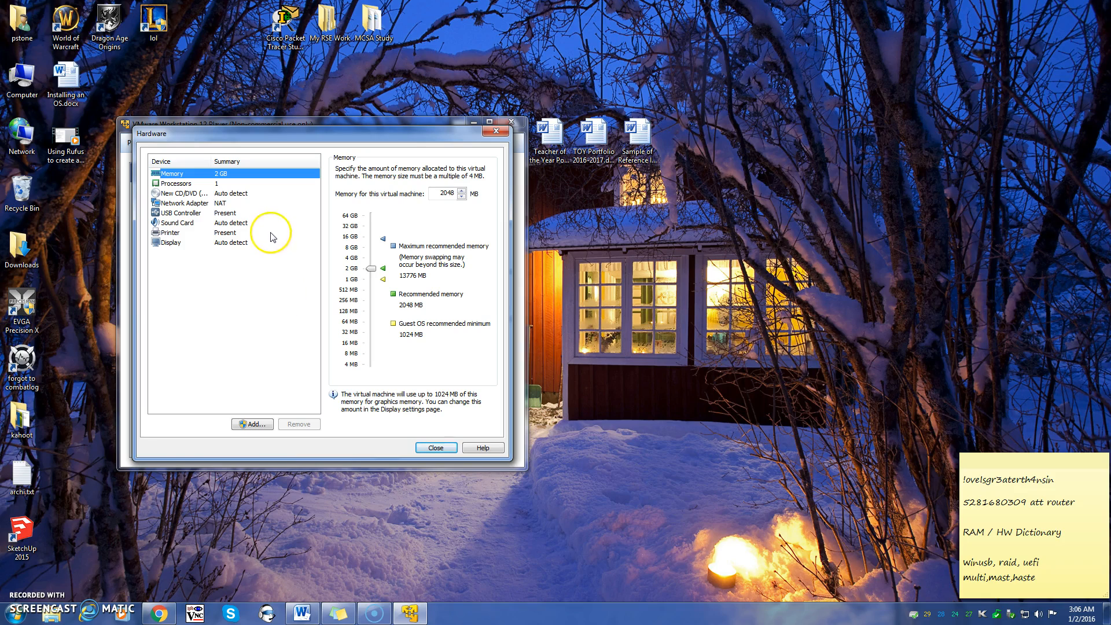
{"action": "left_click", "coordinate": [186, 184]}
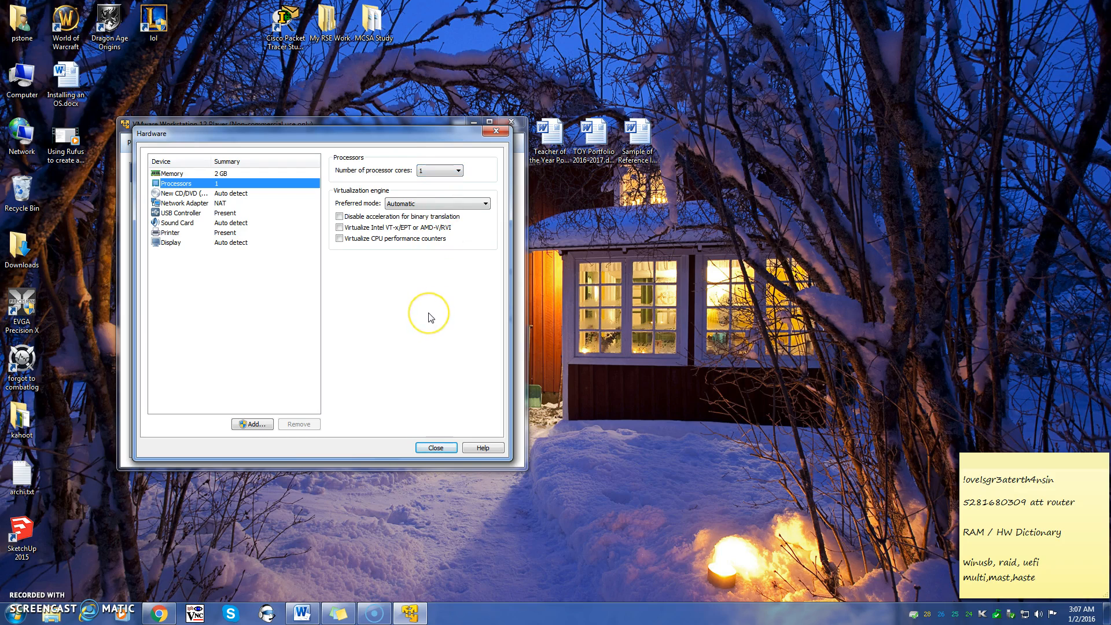
{"action": "key", "text": "ctrl+shift+Escape"}
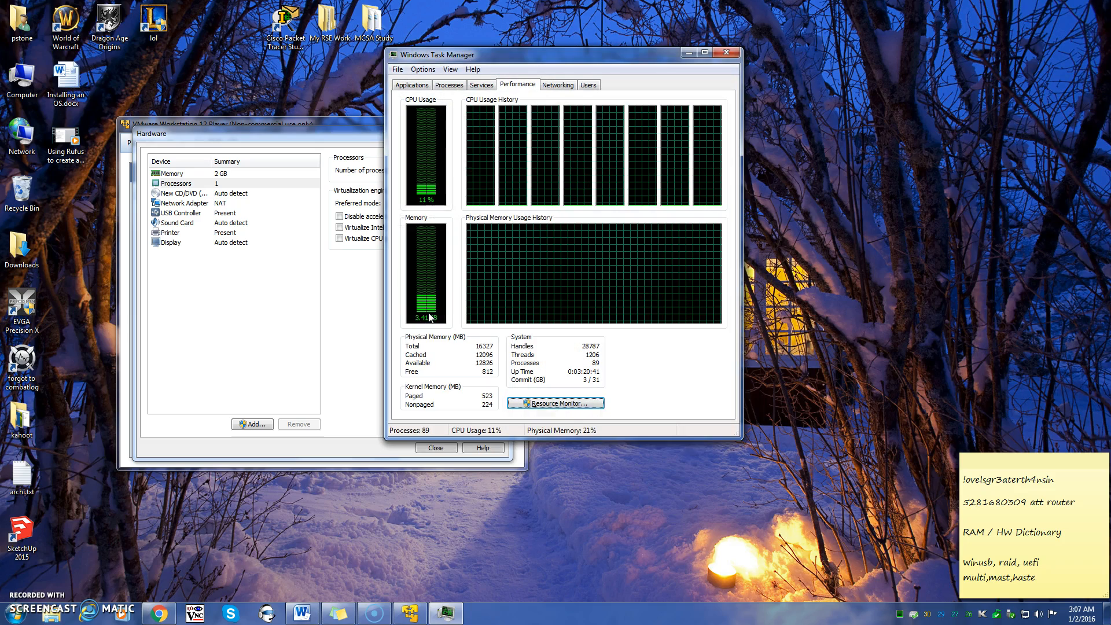
Confirm the host's 16327 MB total physical memory in Task Manager, then close it
{"action": "left_click", "coordinate": [435, 312]}
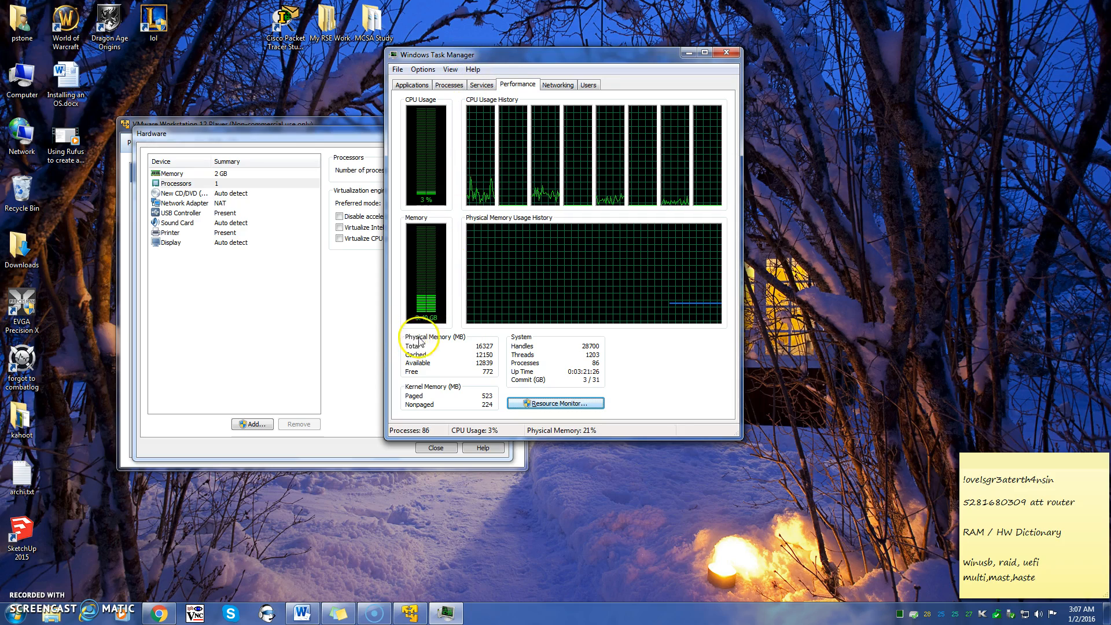
{"action": "left_click_drag", "start_coordinate": [475, 346], "coordinate": [512, 351]}
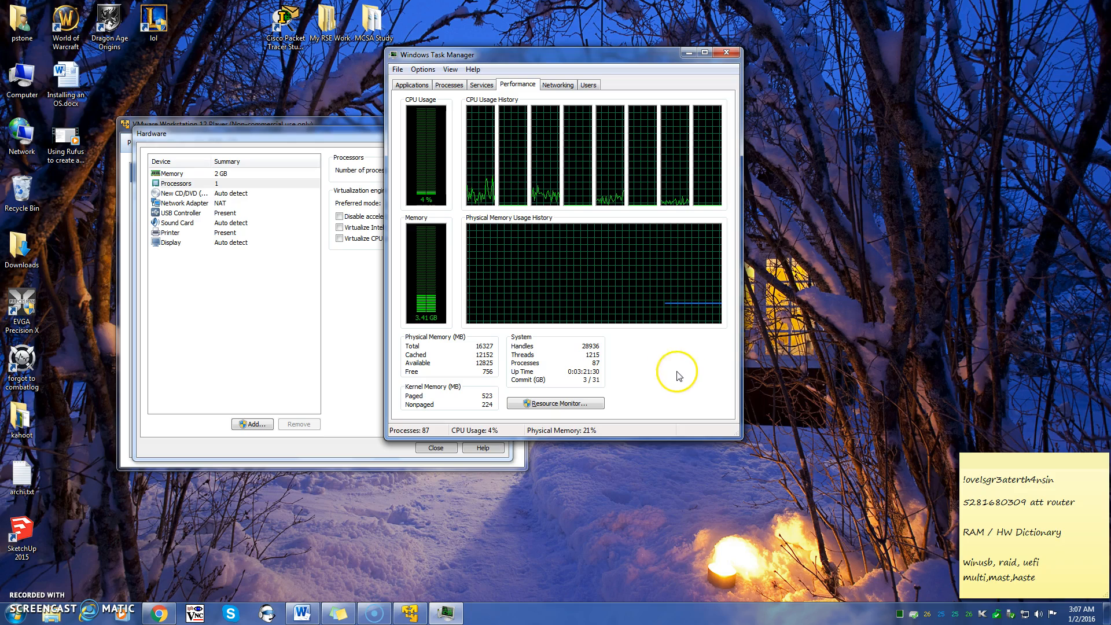
{"action": "left_click", "coordinate": [487, 346]}
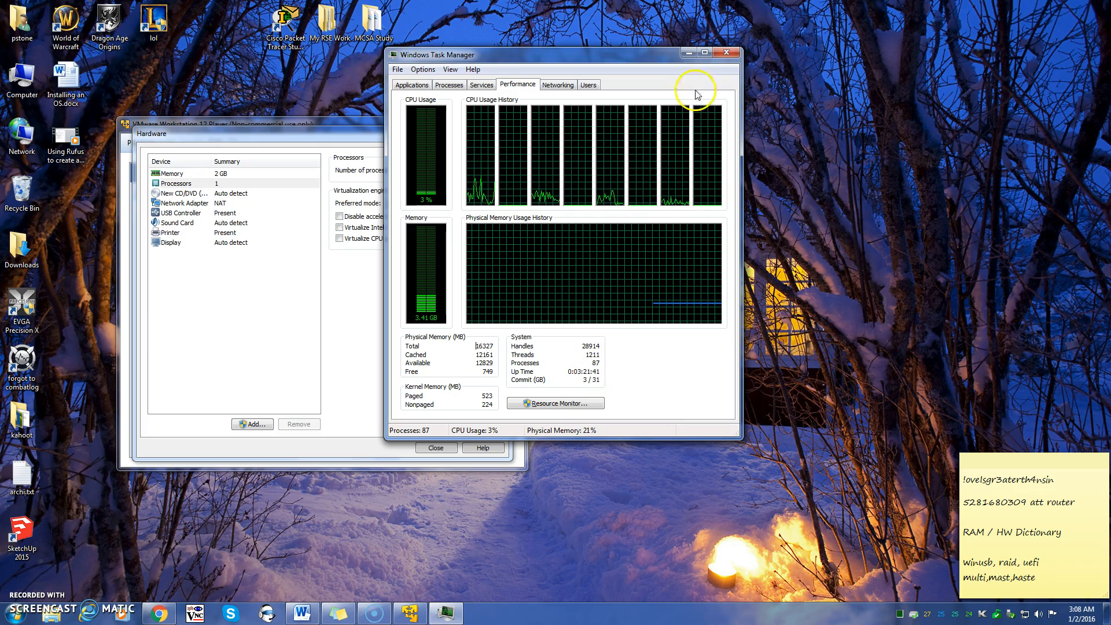
{"action": "left_click", "coordinate": [726, 52]}
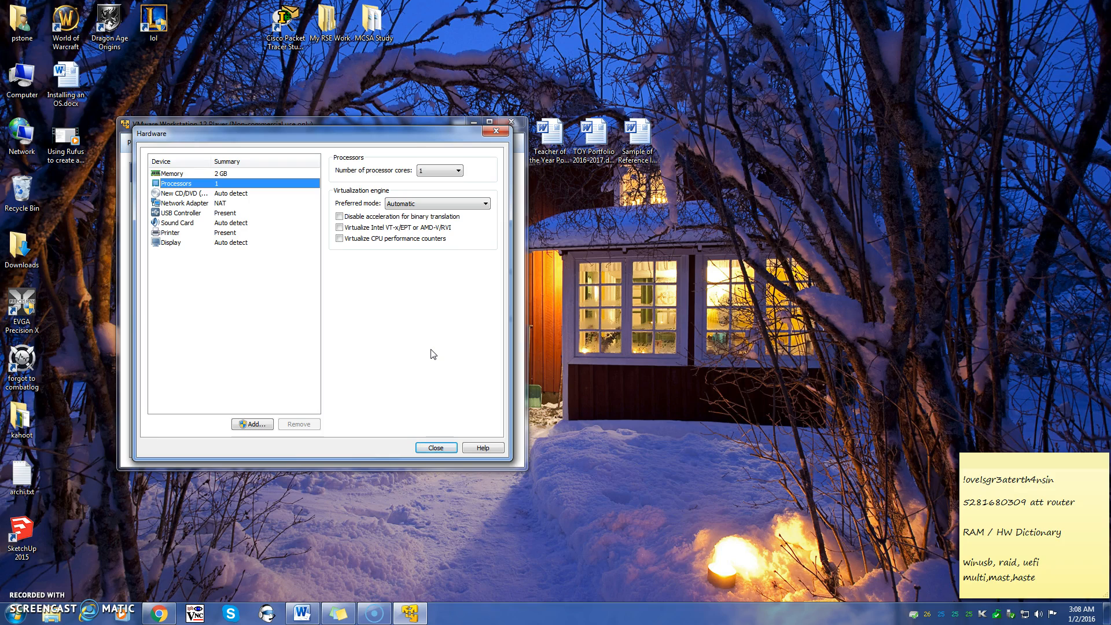
Keep memory at the recommended 2048 MB and close the hardware settings
{"action": "left_click", "coordinate": [173, 174]}
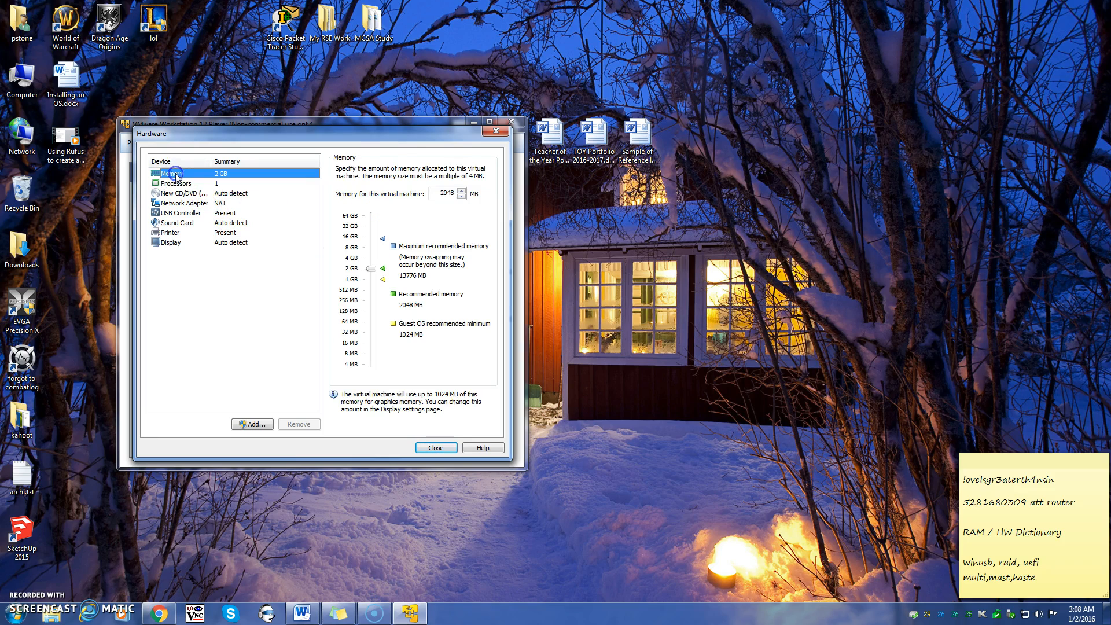
{"action": "left_click", "coordinate": [383, 269]}
{"action": "left_click", "coordinate": [429, 450]}
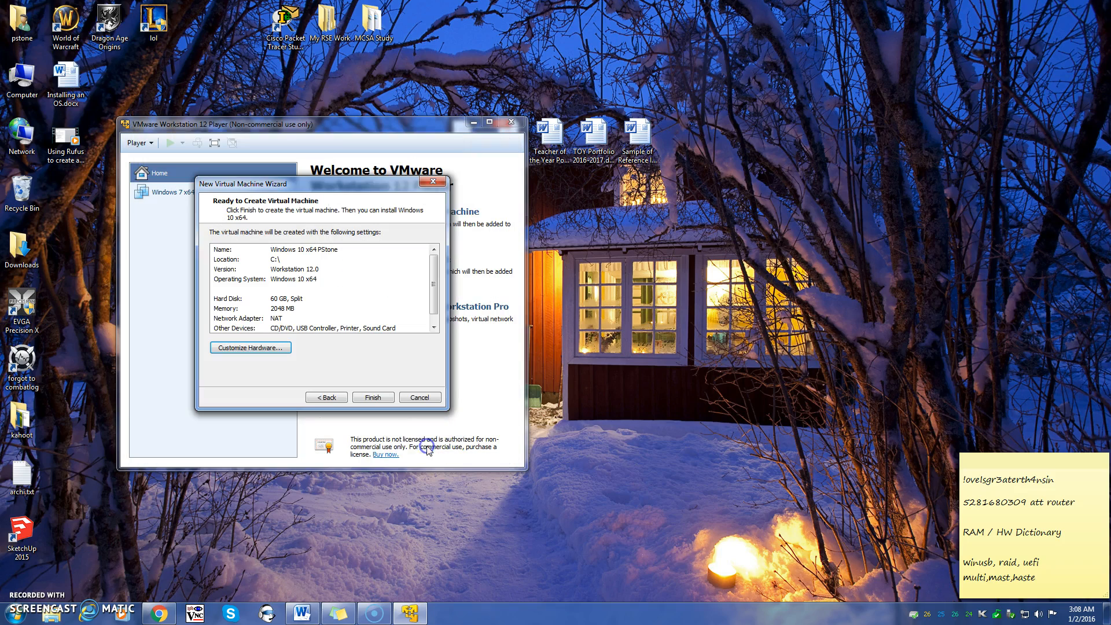
Try finishing the wizard, dismiss the access-denied error, and close the hardware settings
{"action": "left_click", "coordinate": [377, 405]}
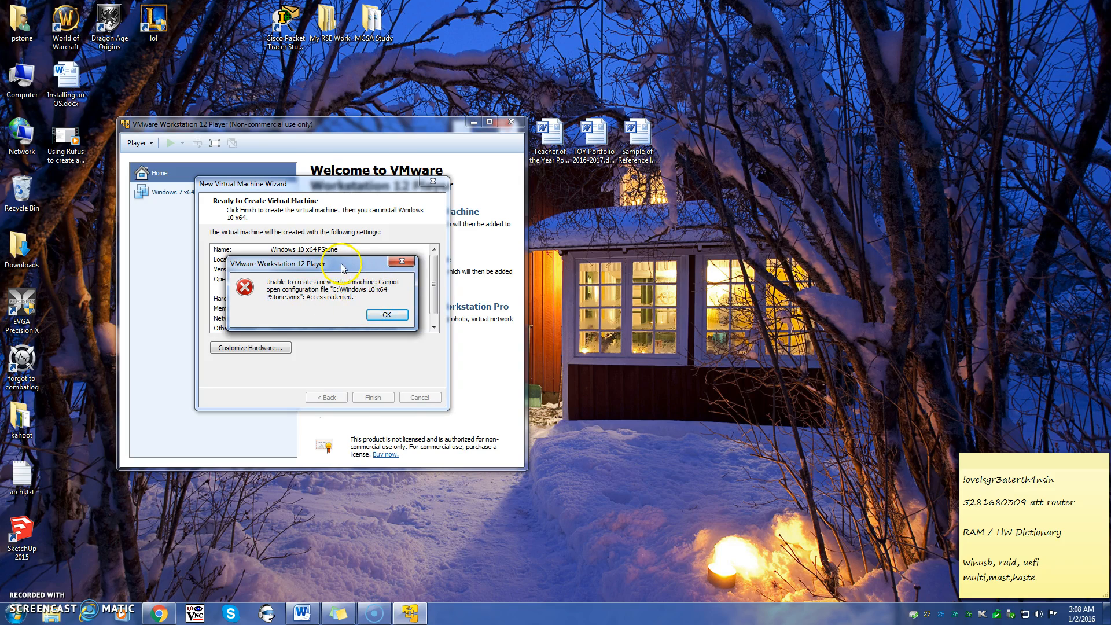
{"action": "left_click", "coordinate": [386, 314]}
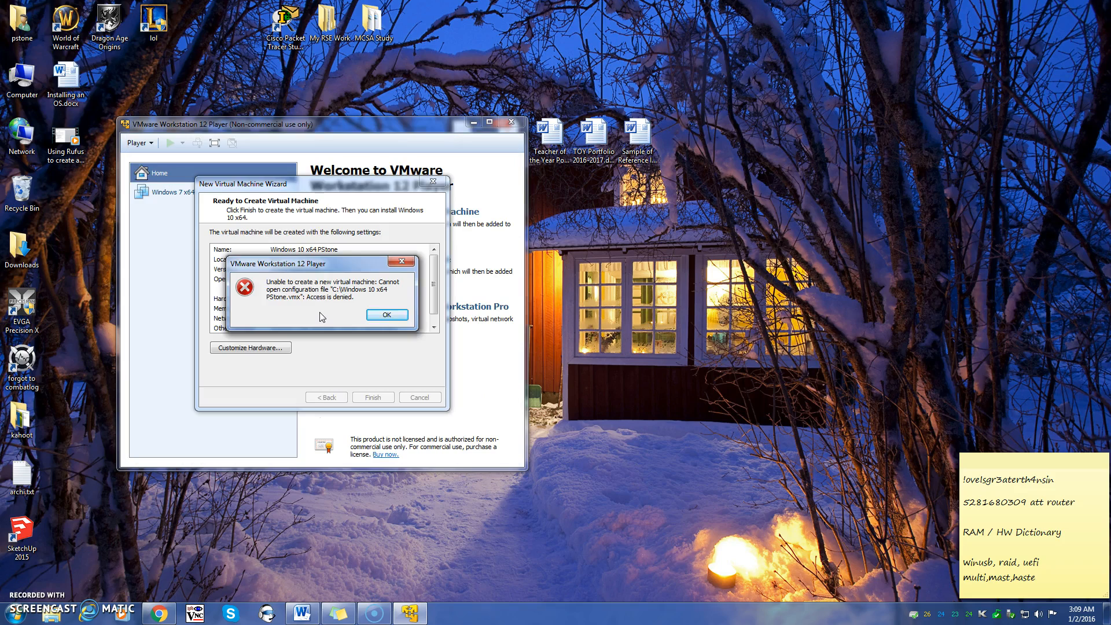
{"action": "left_click", "coordinate": [386, 317]}
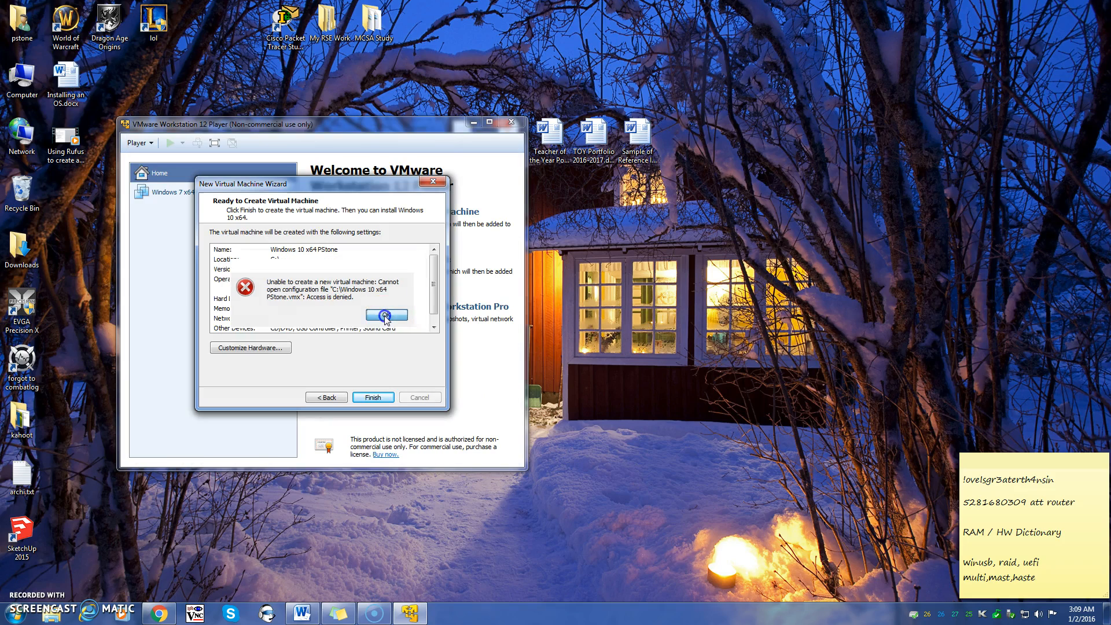
Go back and set the machine's location to C: > Users > user > My Documents
{"action": "left_click", "coordinate": [315, 403]}
{"action": "left_click", "coordinate": [319, 398]}
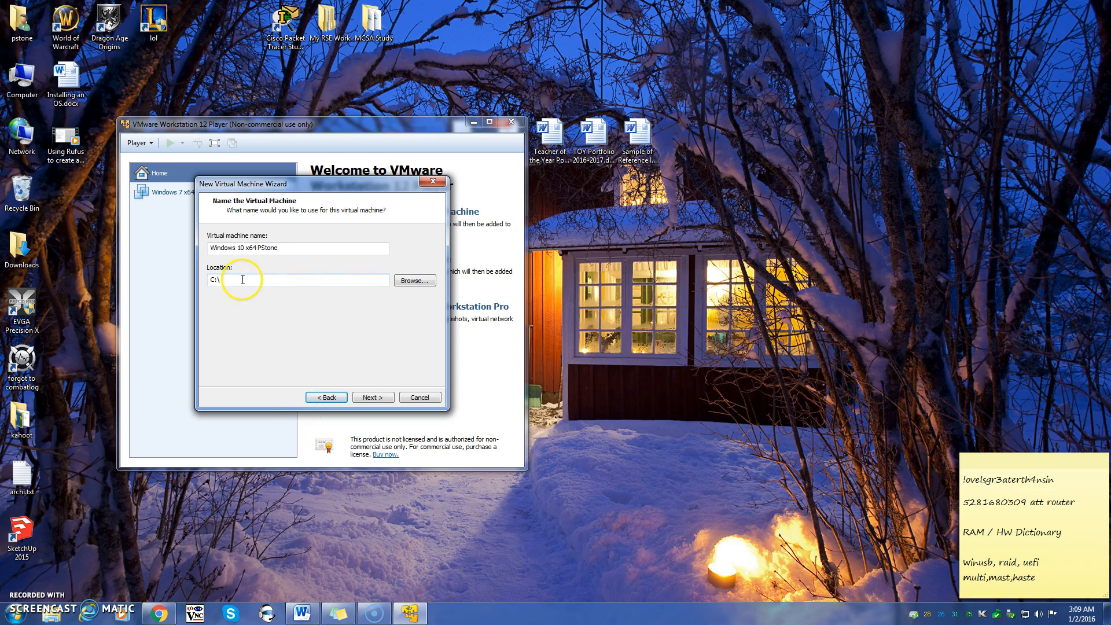
{"action": "left_click", "coordinate": [412, 283]}
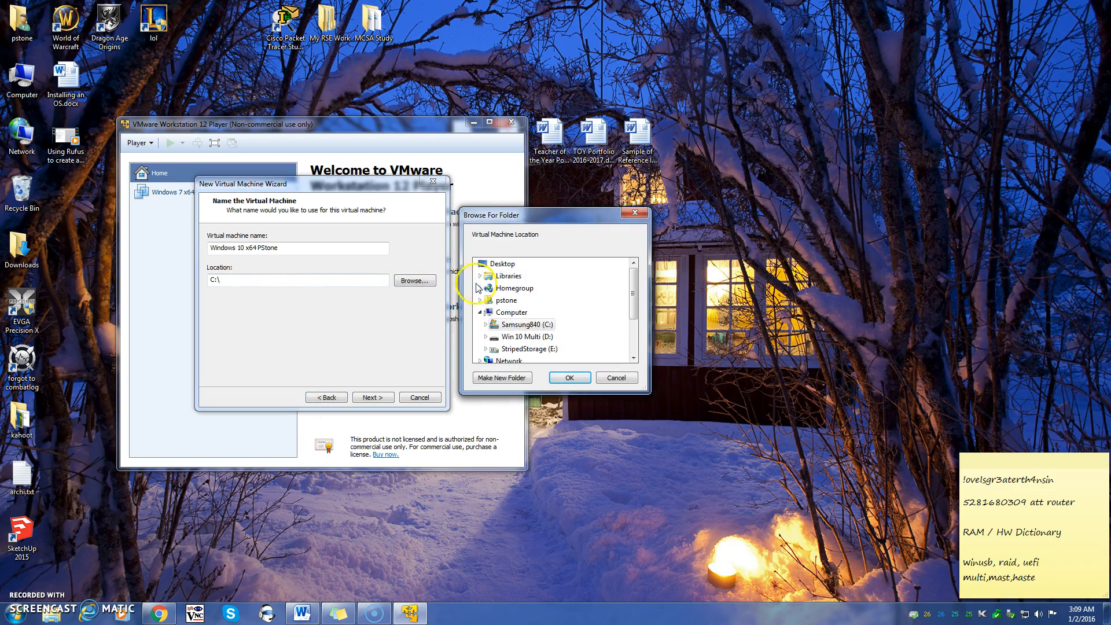
{"action": "double_click", "coordinate": [528, 327]}
{"action": "scroll", "coordinate": [527, 321], "scroll_direction": "down", "scroll_amount": 4}
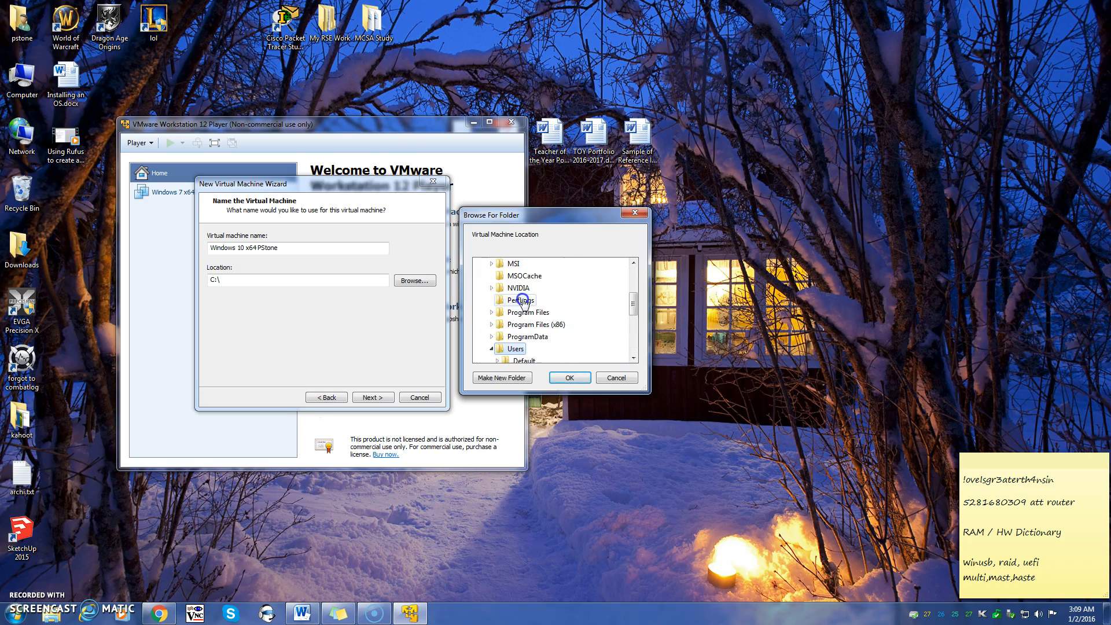
{"action": "double_click", "coordinate": [516, 300]}
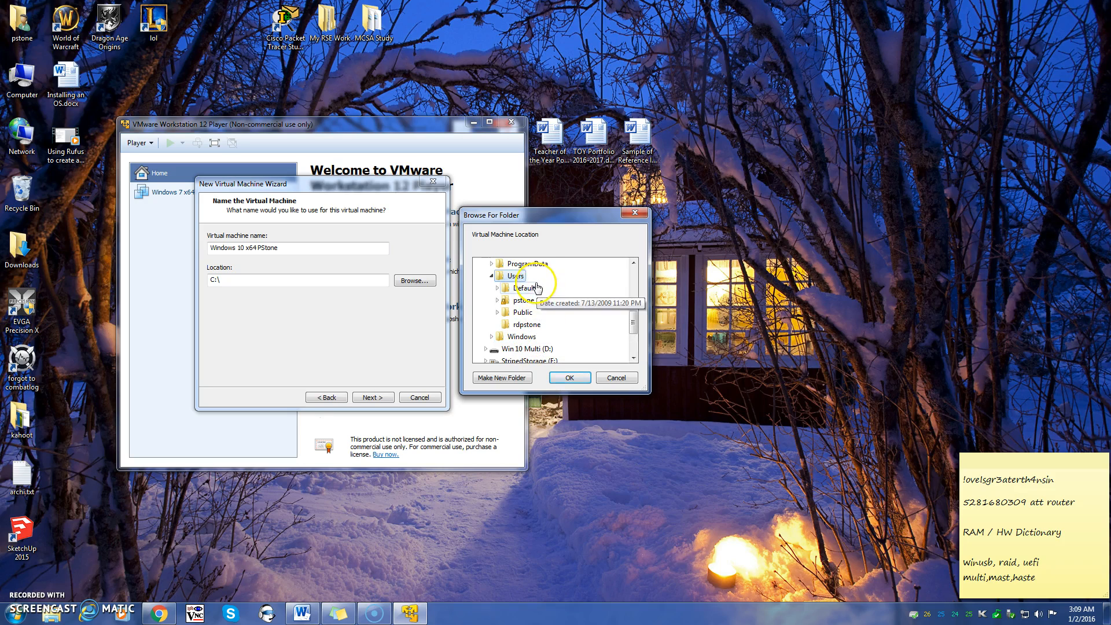
{"action": "double_click", "coordinate": [533, 305]}
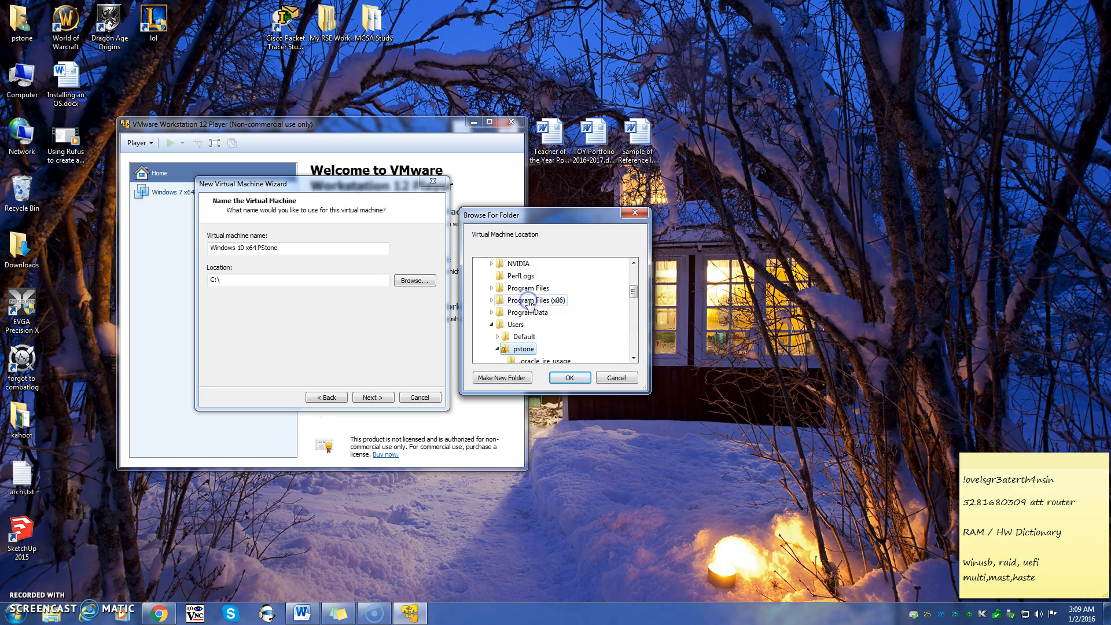
{"action": "scroll", "coordinate": [532, 333], "scroll_direction": "down", "scroll_amount": 4}
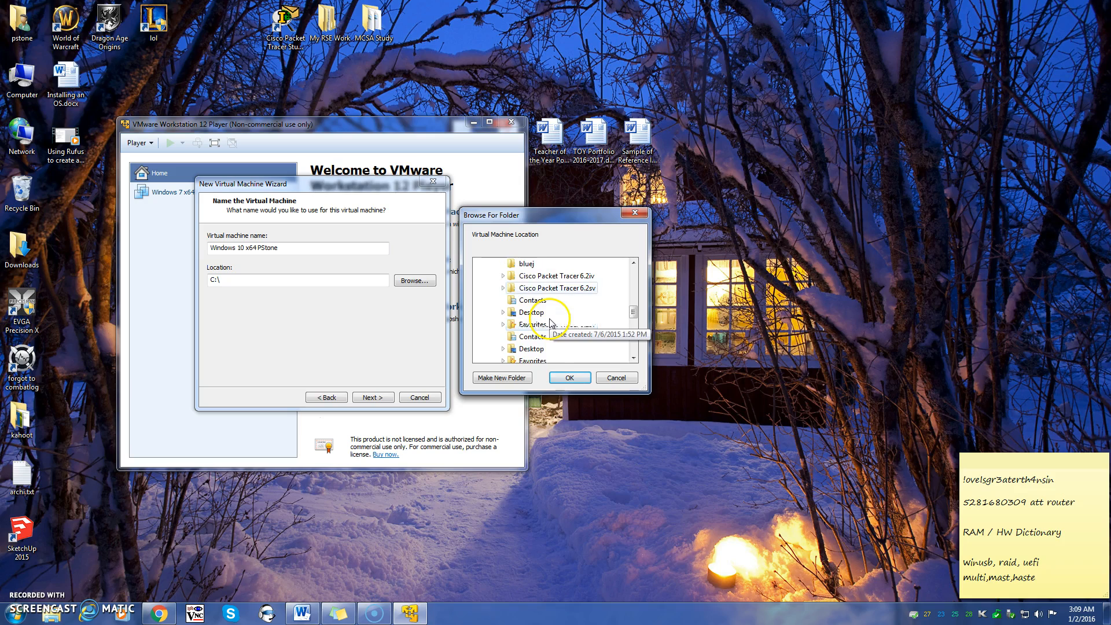
{"action": "double_click", "coordinate": [551, 324]}
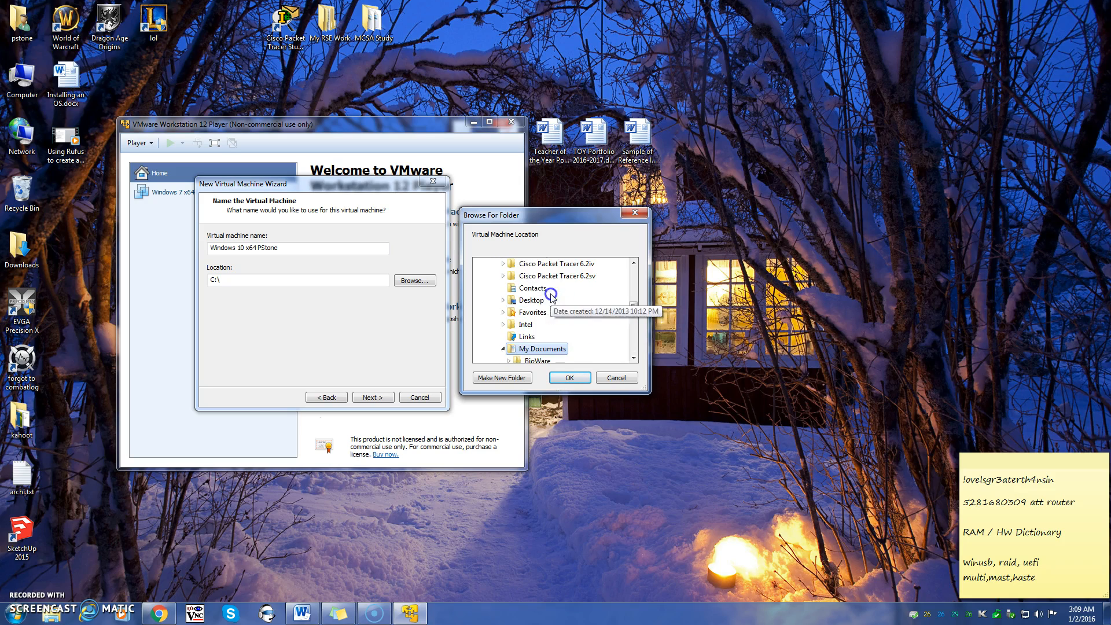
{"action": "scroll", "coordinate": [561, 347], "scroll_direction": "down", "scroll_amount": 2}
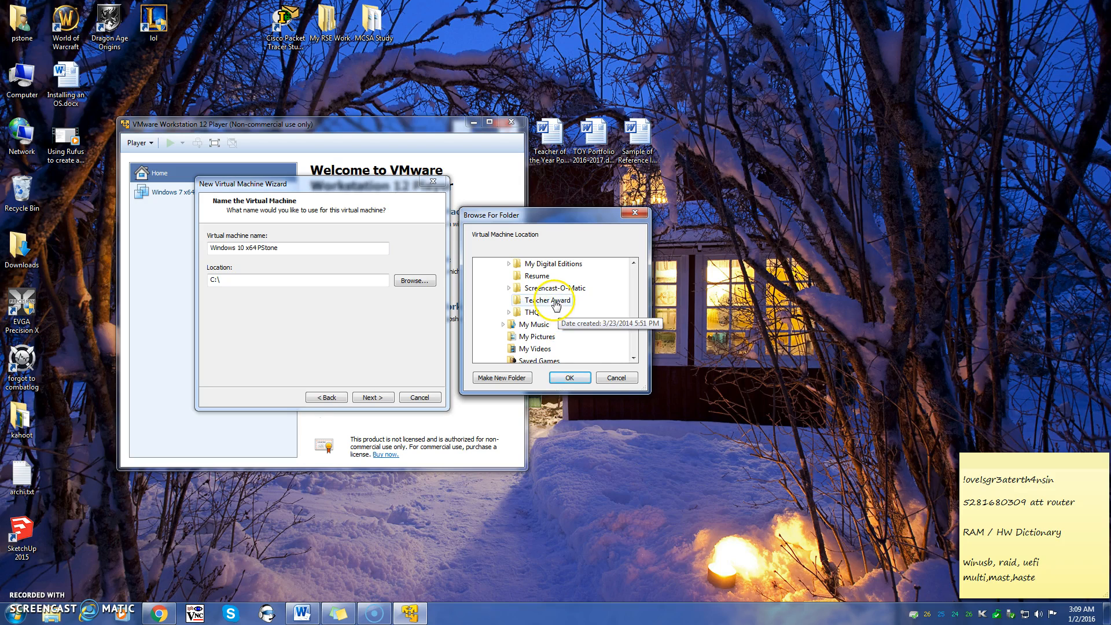
{"action": "left_click", "coordinate": [570, 377]}
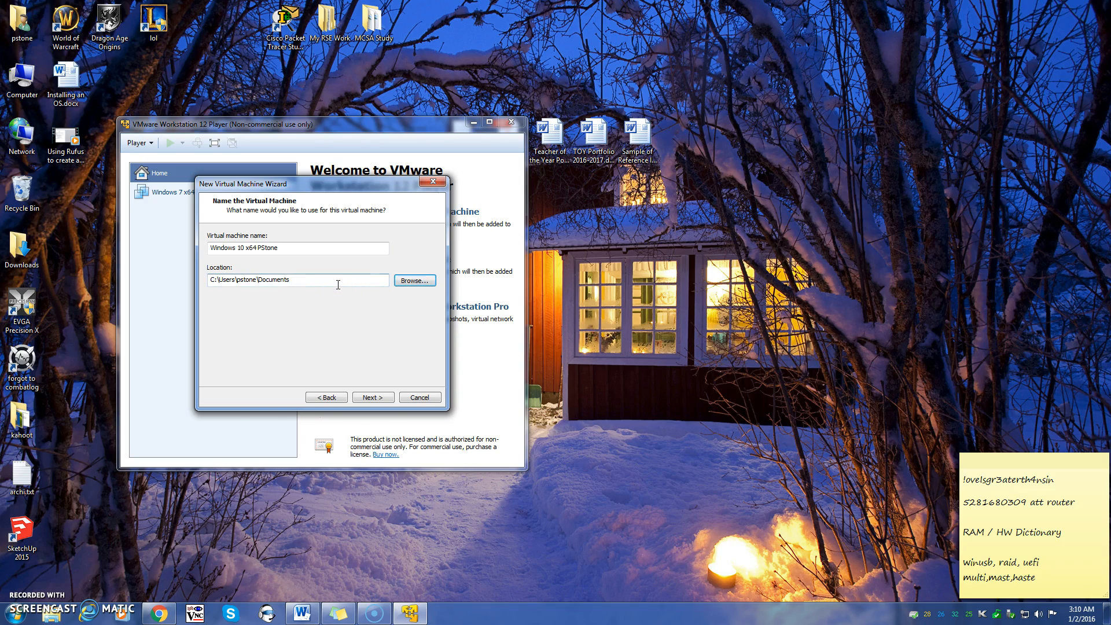
Append \MyVirtualMachines to the location path and keep the 60 GB split disk
{"action": "left_click", "coordinate": [338, 284]}
{"action": "type", "text": "\\"}
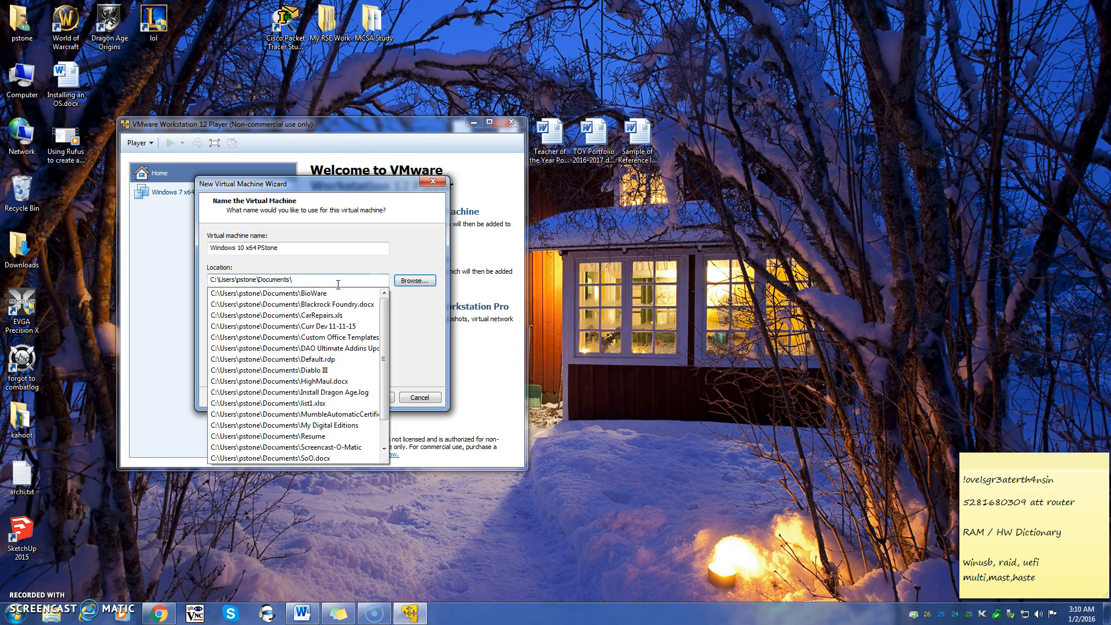
{"action": "type", "text": "m"}
{"action": "key", "text": "BackSpace"}
{"action": "type", "text": "M"}
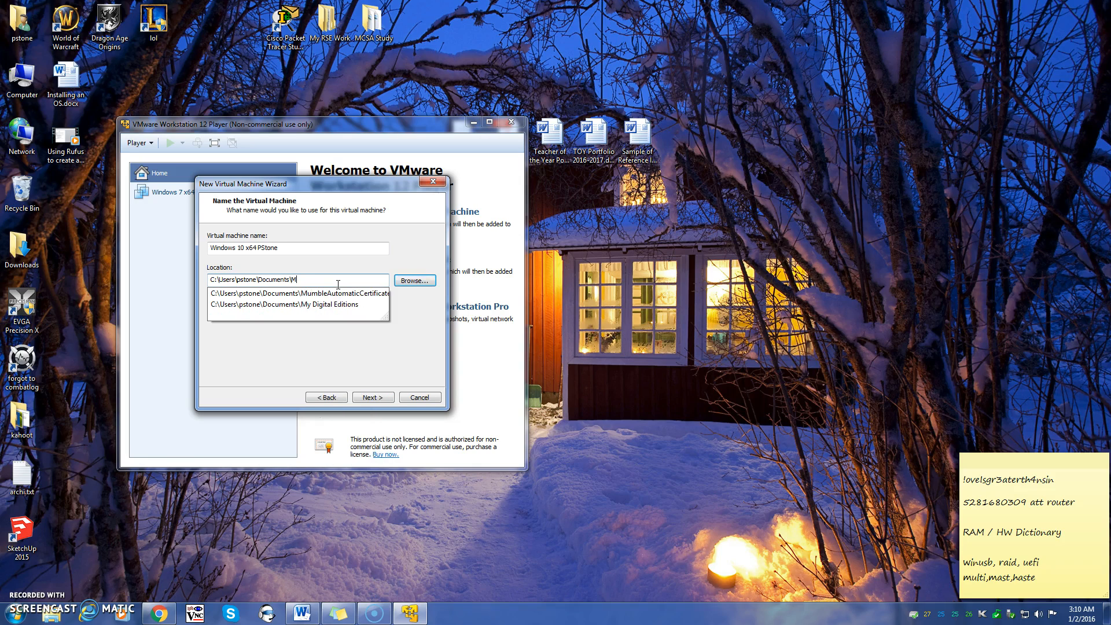
{"action": "type", "text": "yVi"}
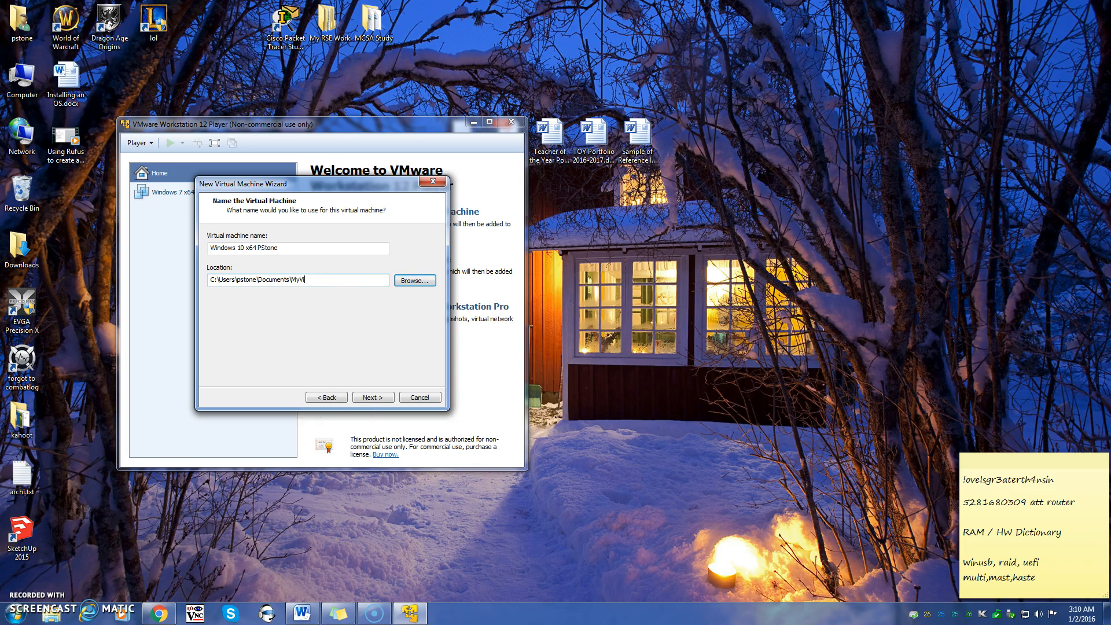
{"action": "key", "text": "BackSpace"}
{"action": "key", "text": "BackSpace"}
{"action": "type", "text": "ruta"}
{"action": "key", "text": "BackSpace"}
{"action": "key", "text": "BackSpace"}
{"action": "key", "text": "BackSpace"}
{"action": "key", "text": "BackSpace"}
{"action": "type", "text": "rtualMachines"}
{"action": "left_click", "coordinate": [372, 397]}
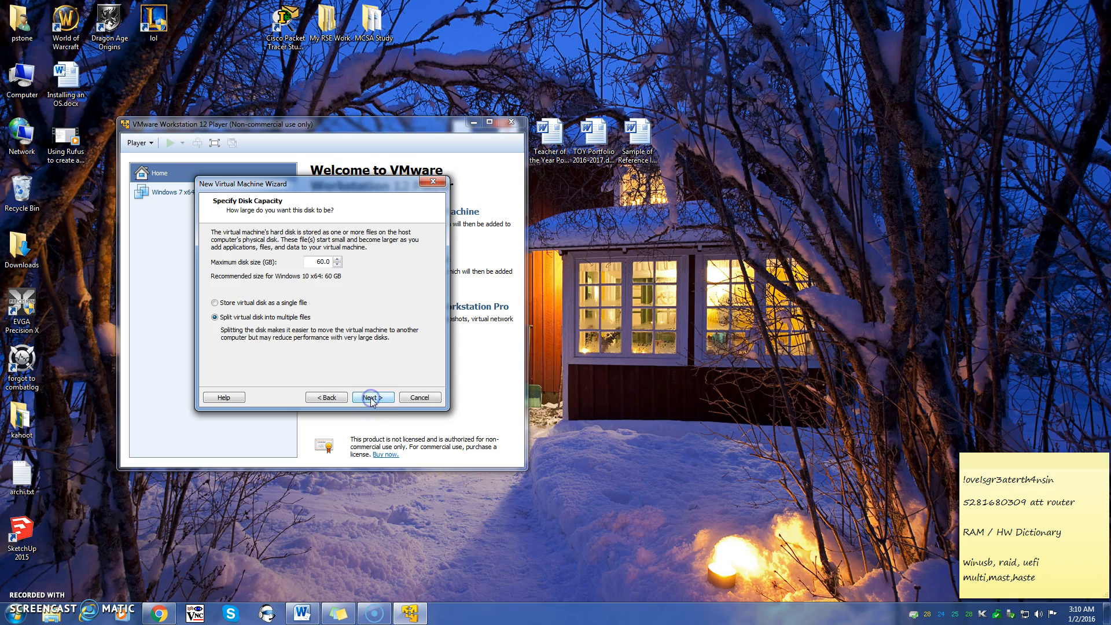
{"action": "left_click", "coordinate": [371, 398]}
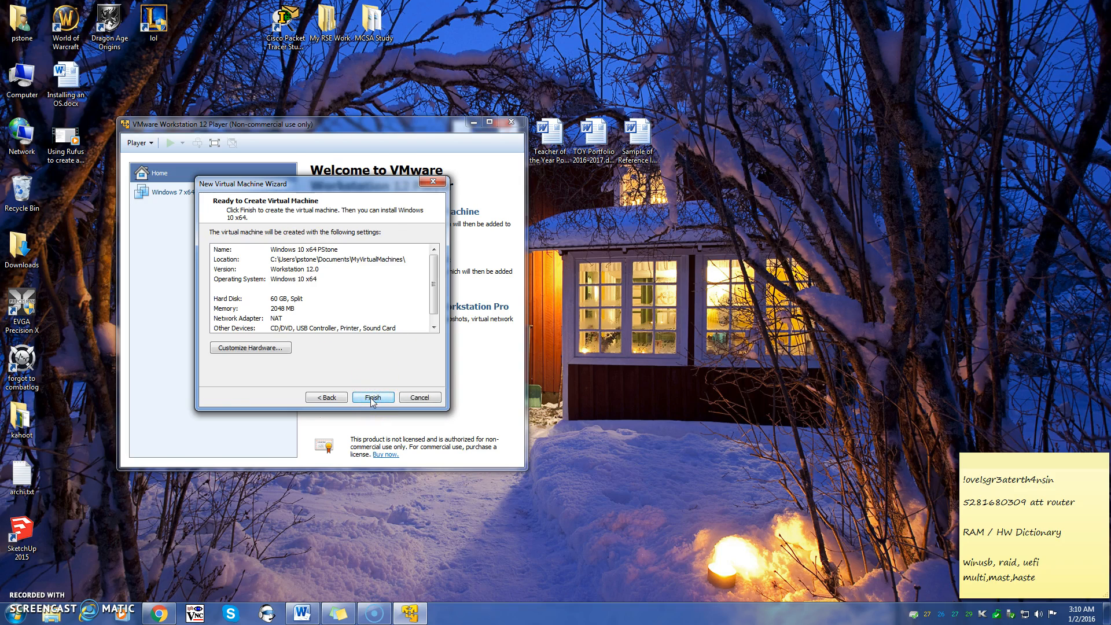
Finish creating the Windows 10 x64 VM and play it
{"action": "left_click", "coordinate": [372, 399]}
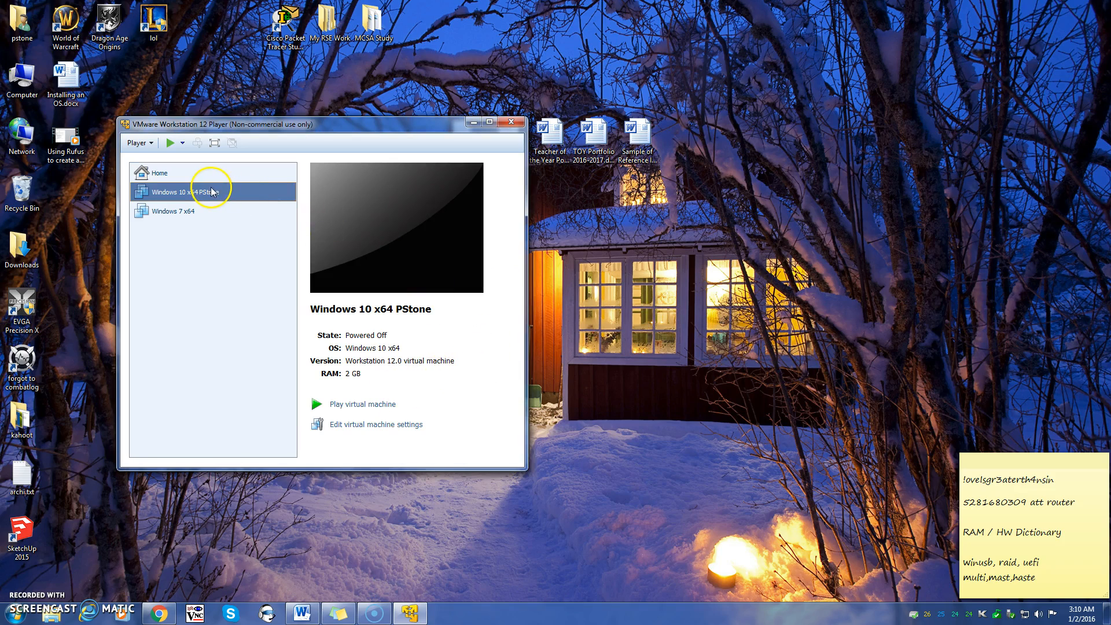
{"action": "left_click", "coordinate": [352, 405]}
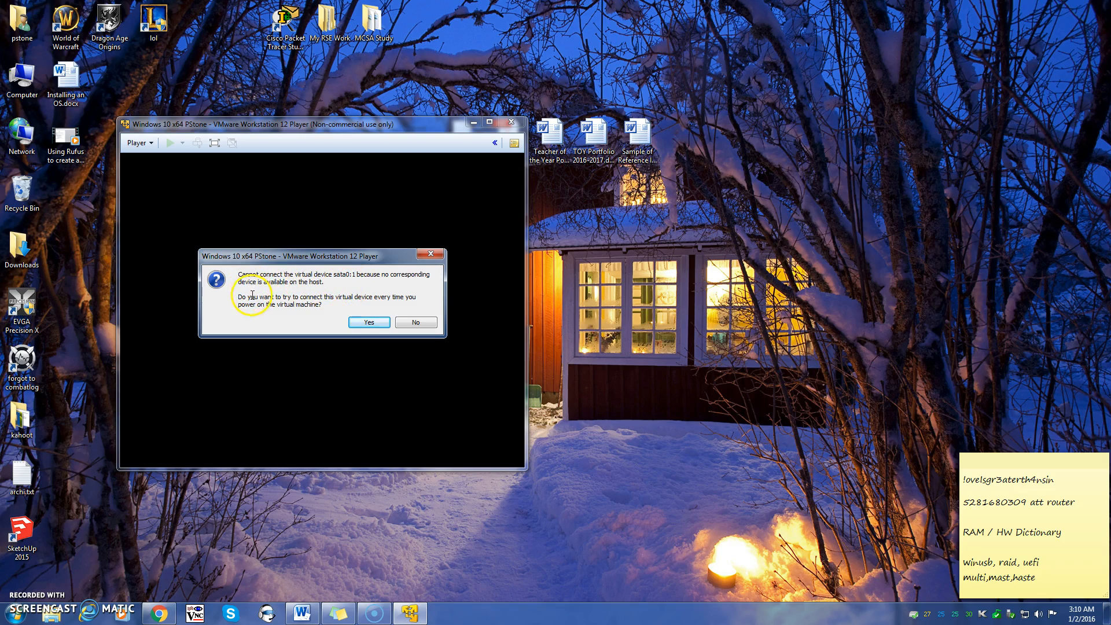
Answer Yes to the sata0:1 prompt, cancel the VMware Tools update, and acknowledge removable devices
{"action": "left_click", "coordinate": [370, 323]}
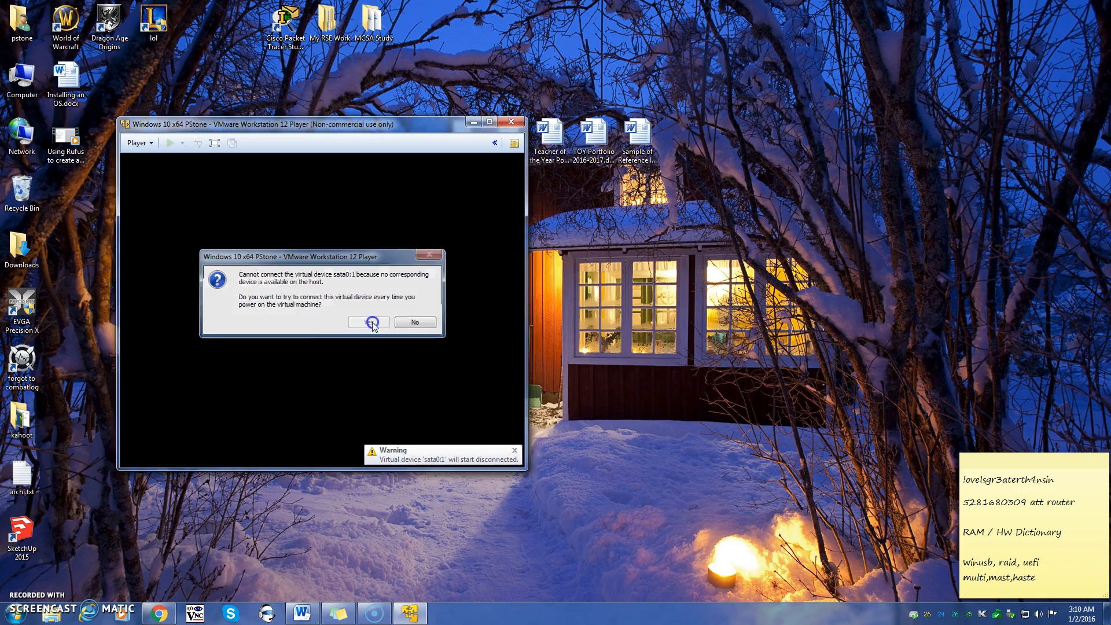
{"action": "left_click", "coordinate": [334, 262]}
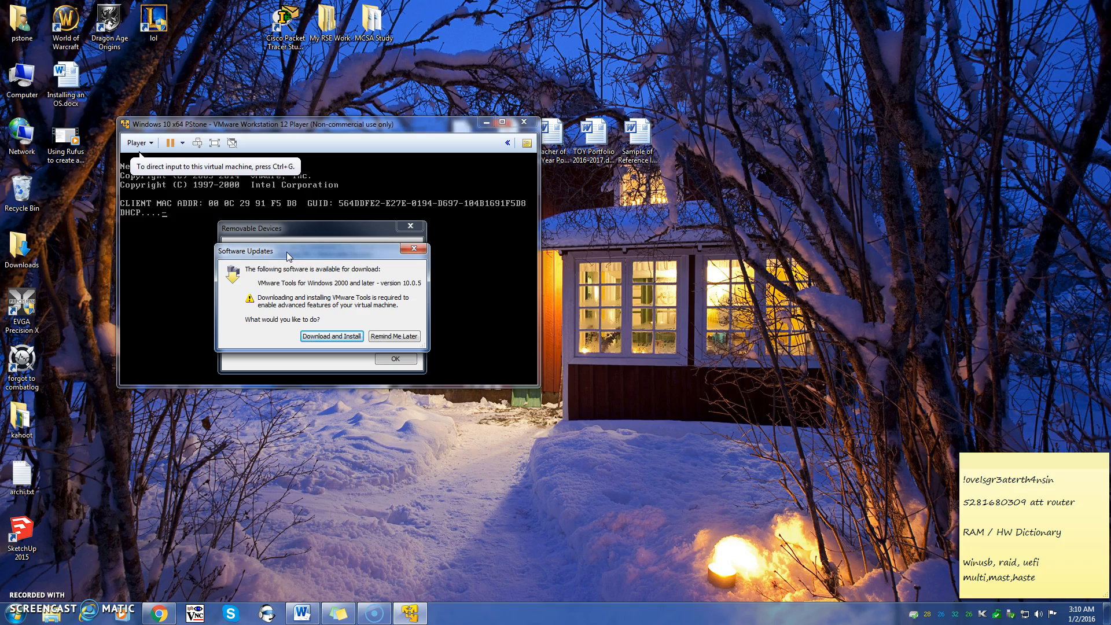
{"action": "left_click", "coordinate": [250, 250]}
{"action": "left_click", "coordinate": [353, 337]}
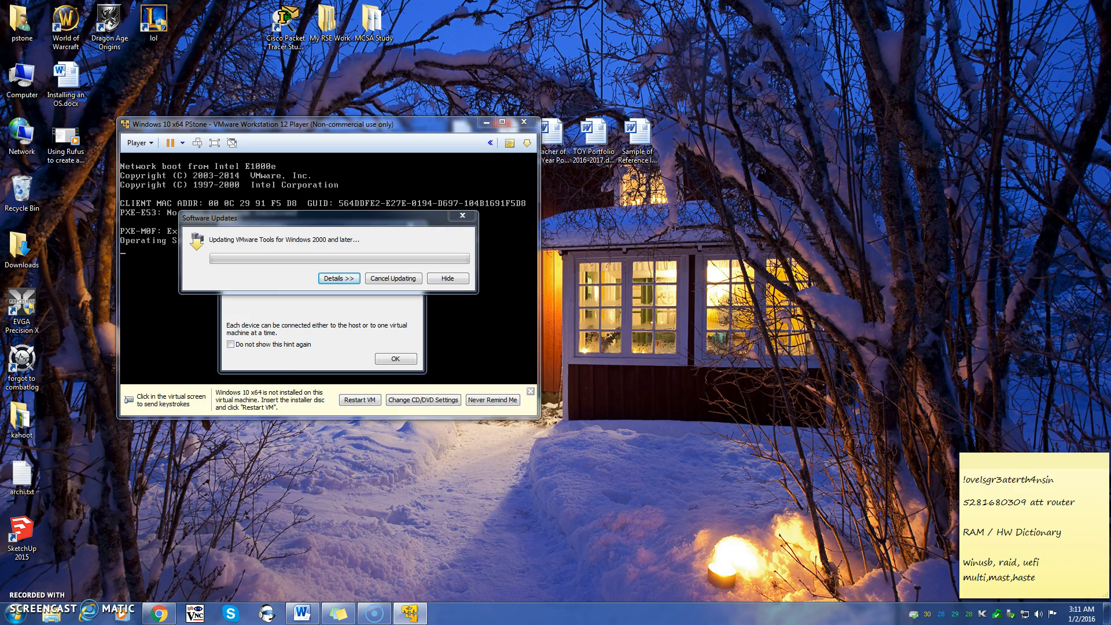
{"action": "left_click", "coordinate": [375, 282]}
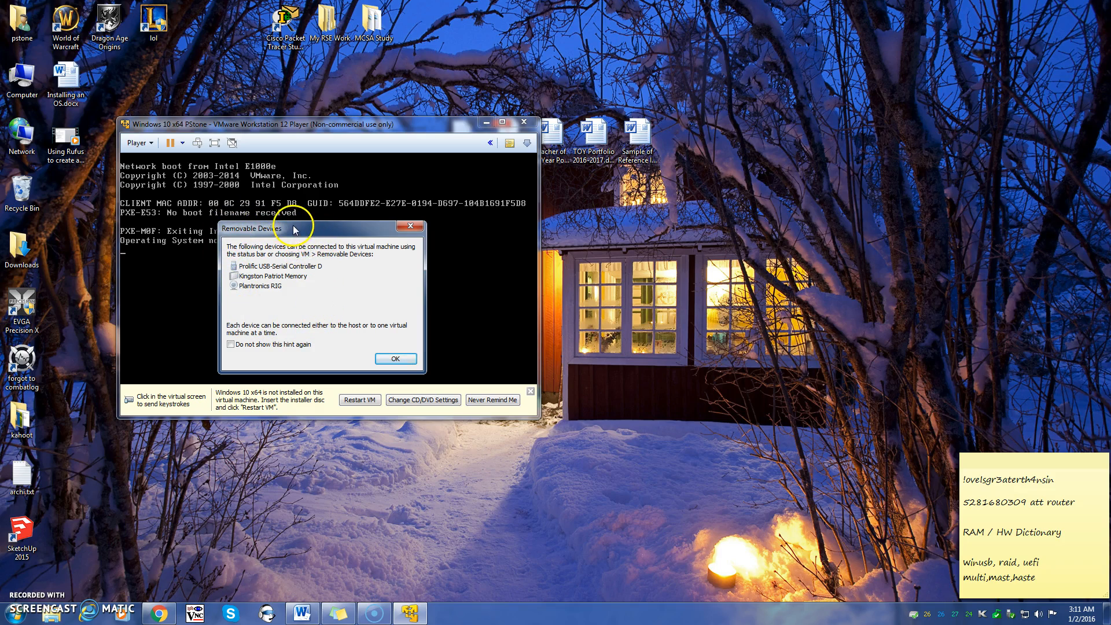
{"action": "left_click", "coordinate": [395, 358]}
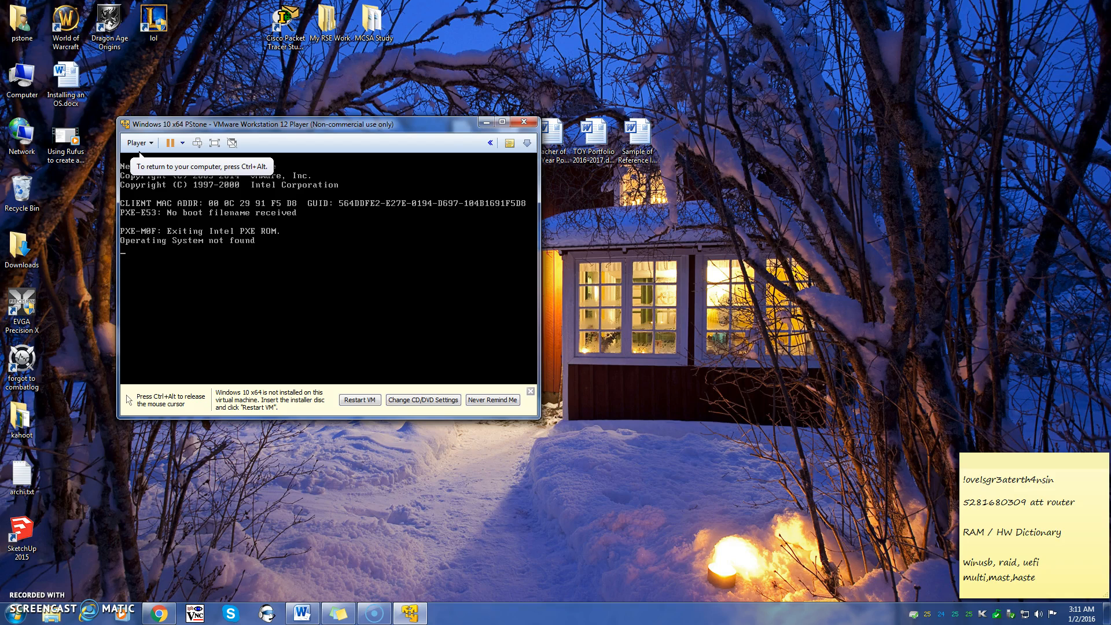
Connect the Kingston Patriot Memory USB drive to the VM via Player's Removable Devices menu, disconnecting it from the host
{"action": "key", "text": "ctrl+alt"}
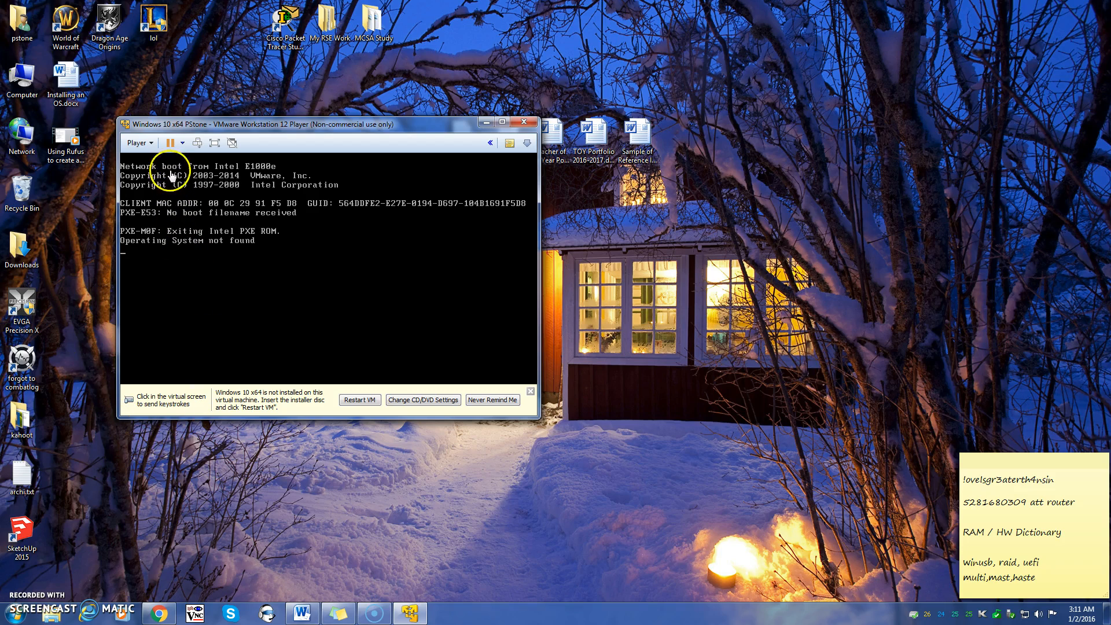
{"action": "left_click", "coordinate": [152, 146]}
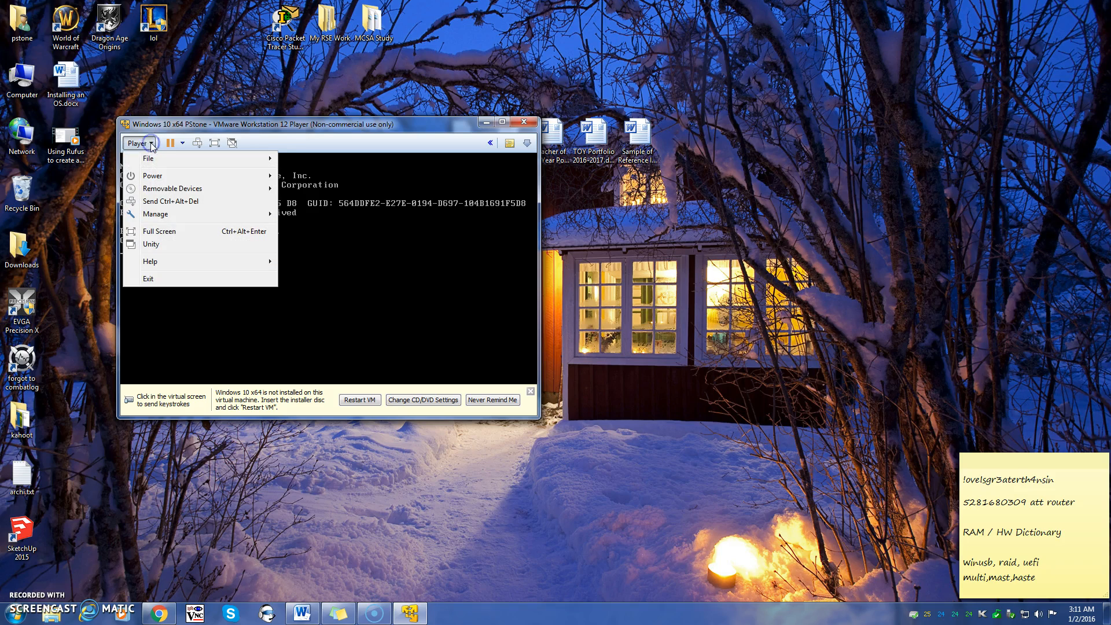
{"action": "mouse_move", "coordinate": [160, 191]}
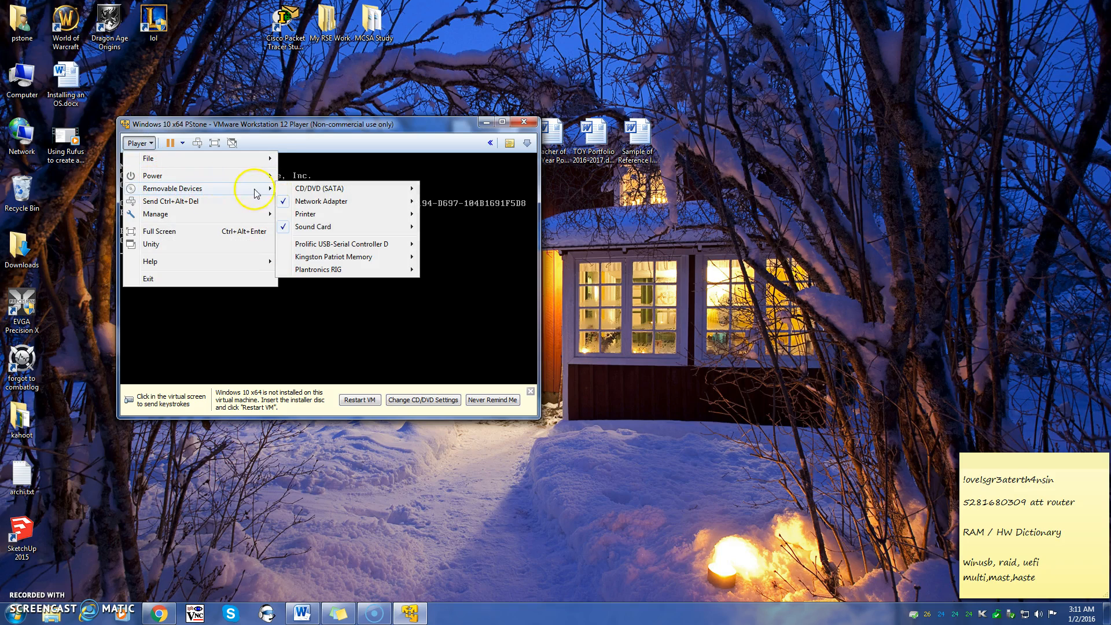
{"action": "left_click", "coordinate": [334, 257]}
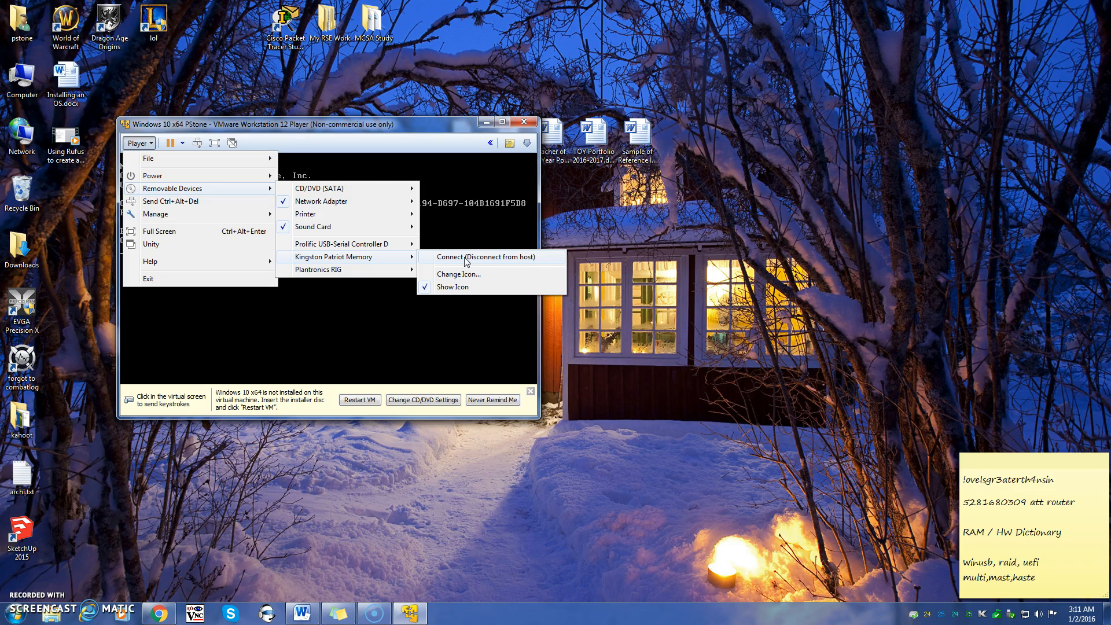
{"action": "left_click", "coordinate": [368, 311]}
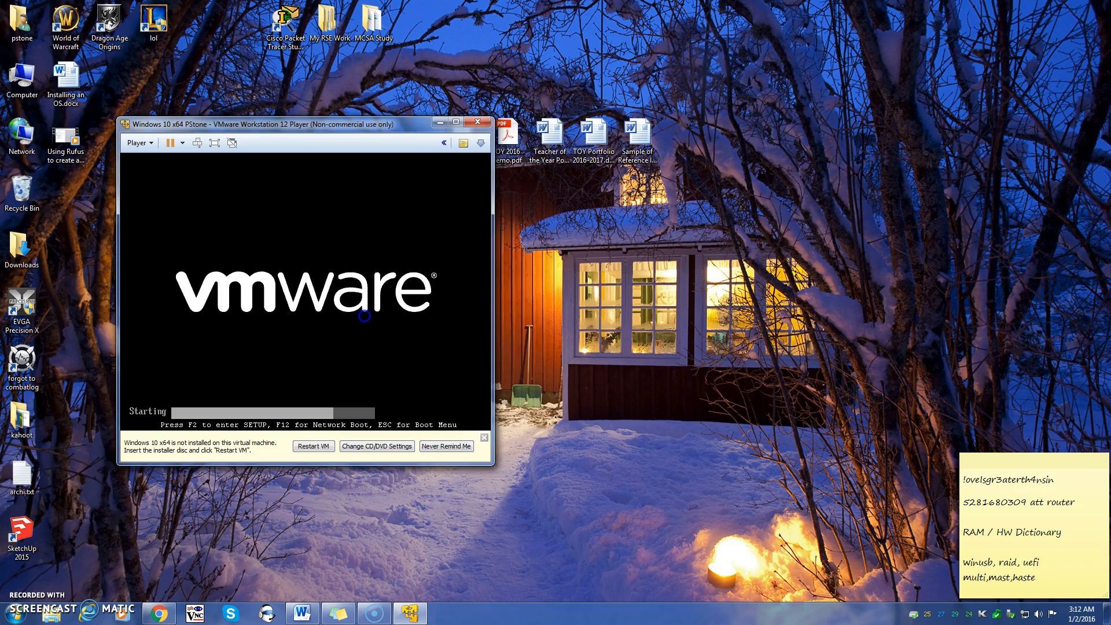
{"action": "key", "text": "ctrl+alt"}
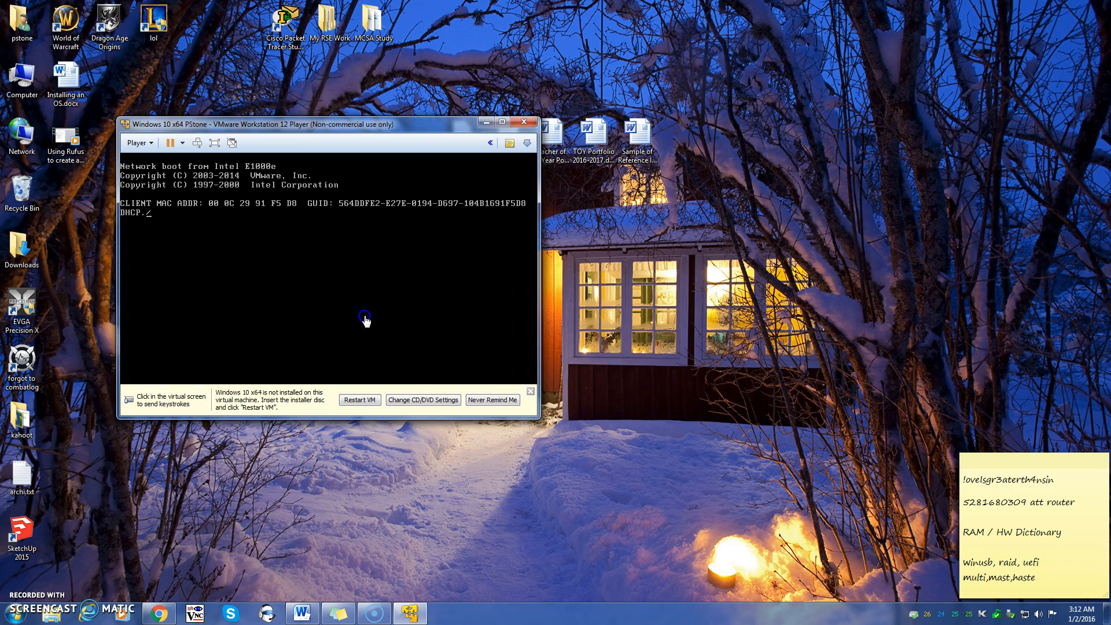